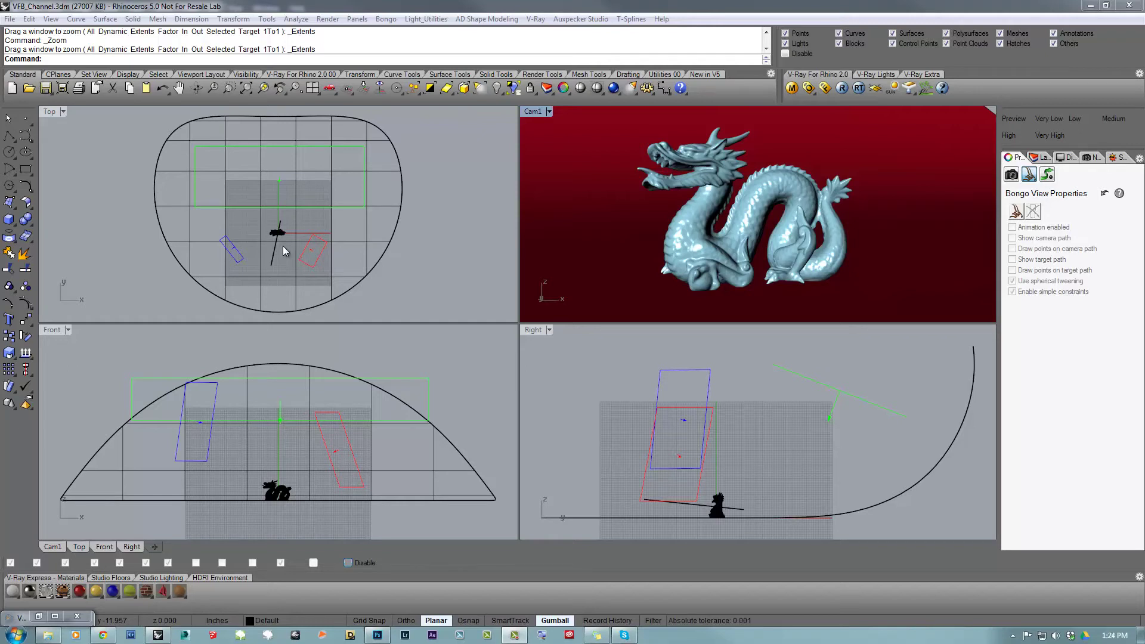
left_click(808, 88)
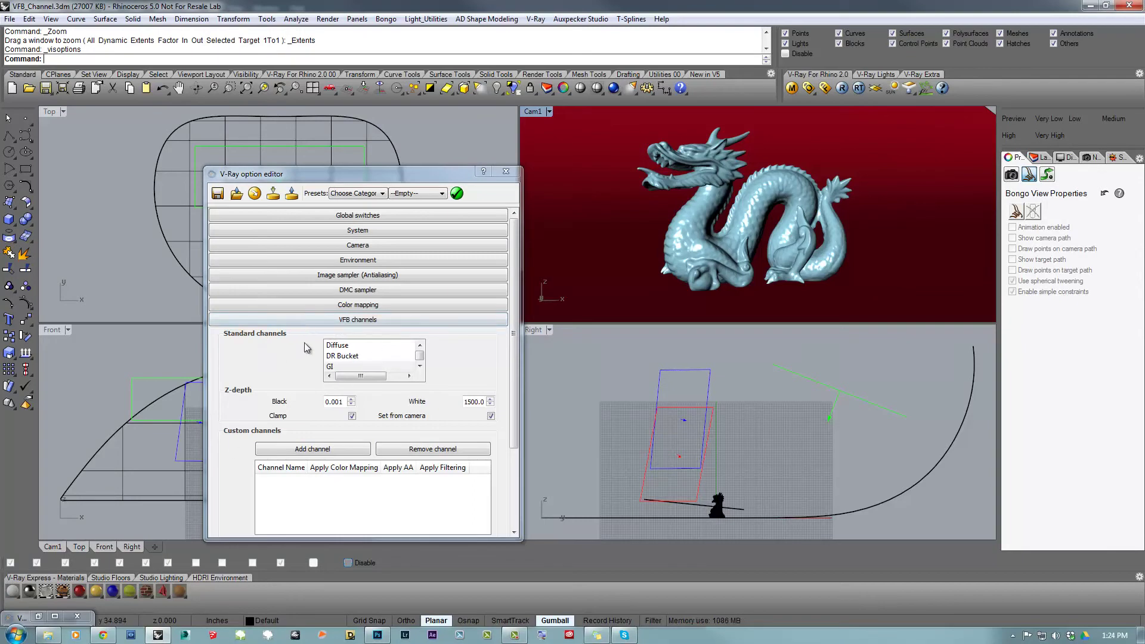
left_click(420, 367)
left_click(420, 346)
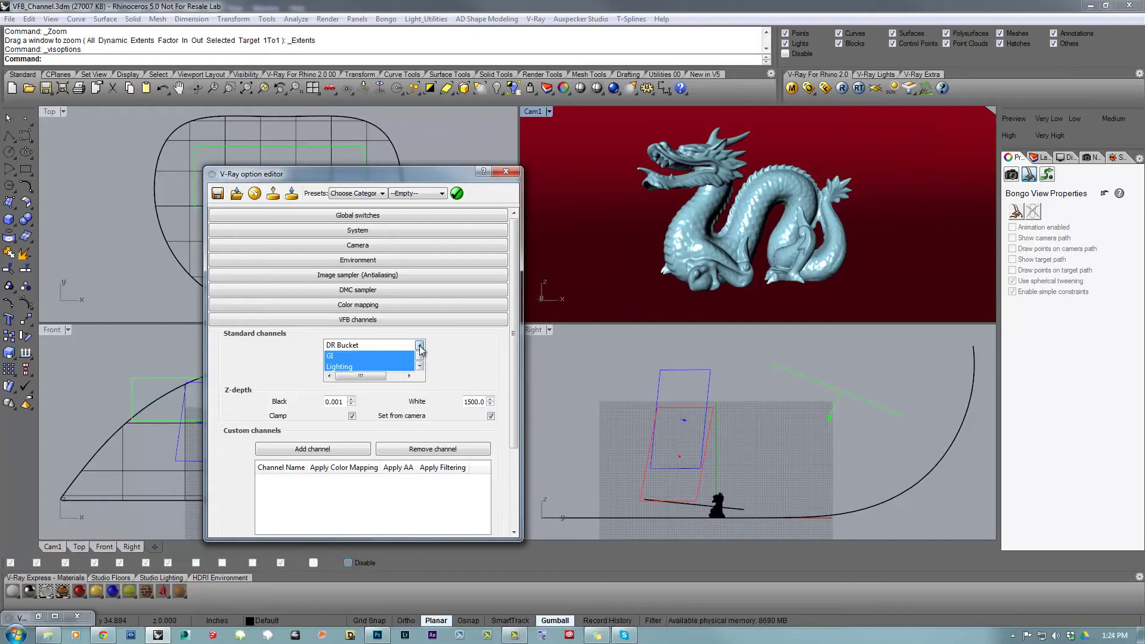
left_click(420, 346)
left_click(420, 346)
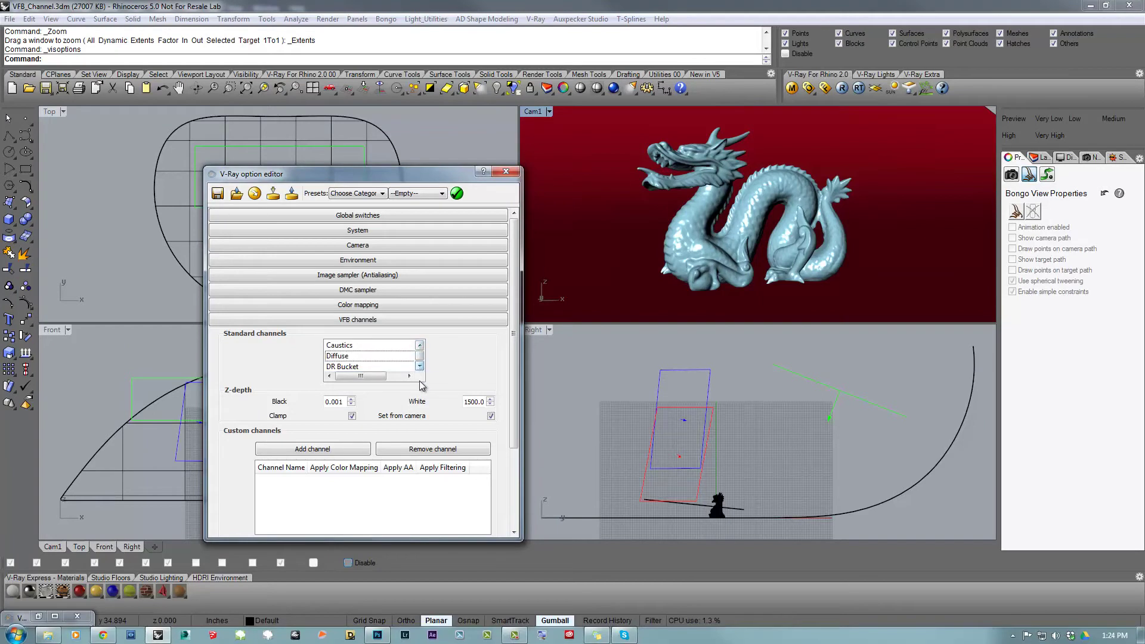
scroll(516, 411, "down", 1)
scroll(516, 407, "down", 3)
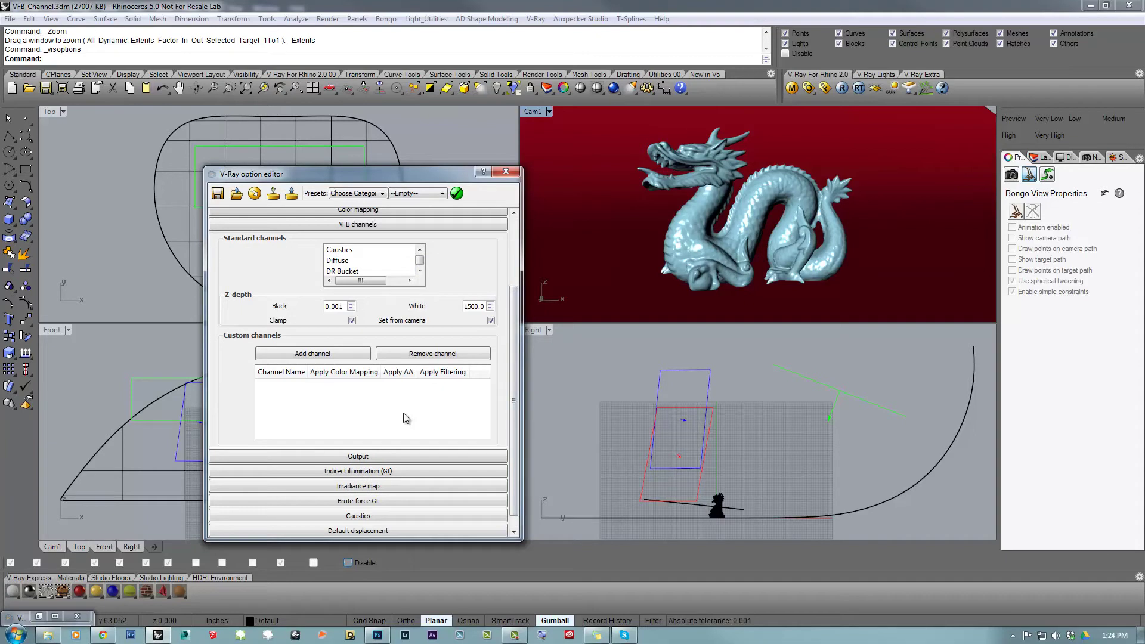
left_click_drag(431, 174, 633, 195)
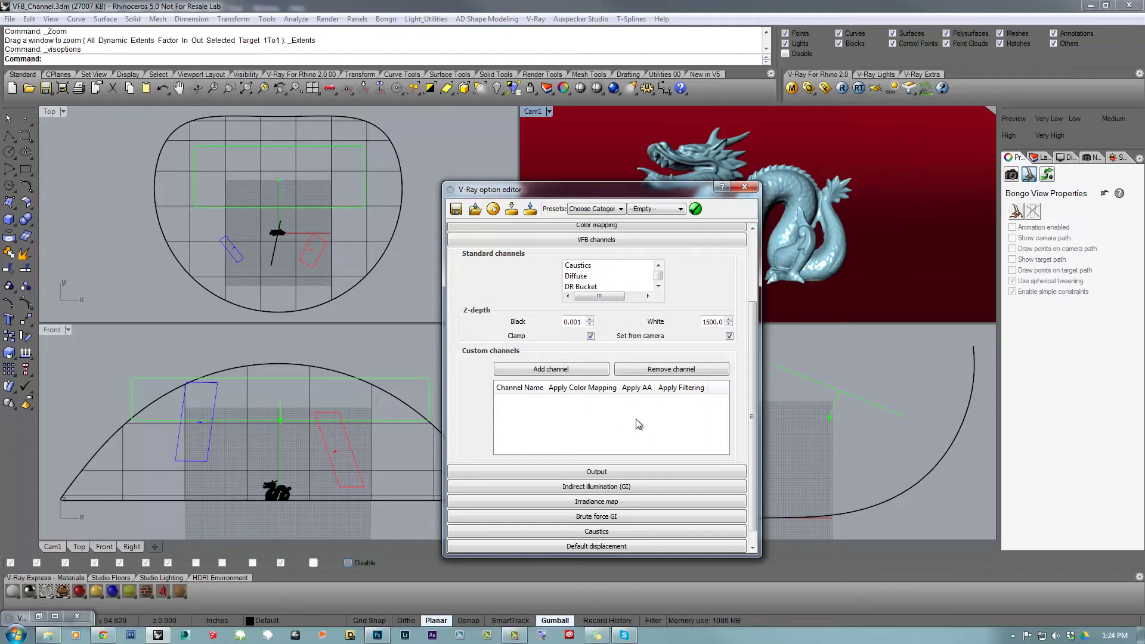
Step: Add a LeftLight render channel with Apply Color Mapping and Apply AA on, then add a second channel
left_click(539, 371)
double_click(530, 403)
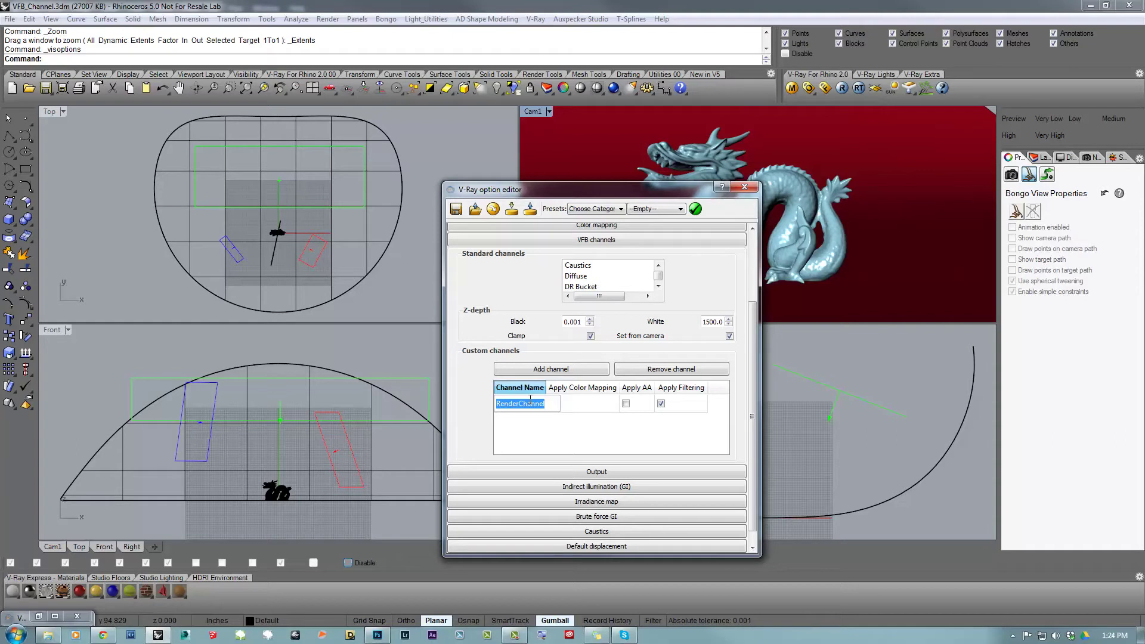
type("LeftLight")
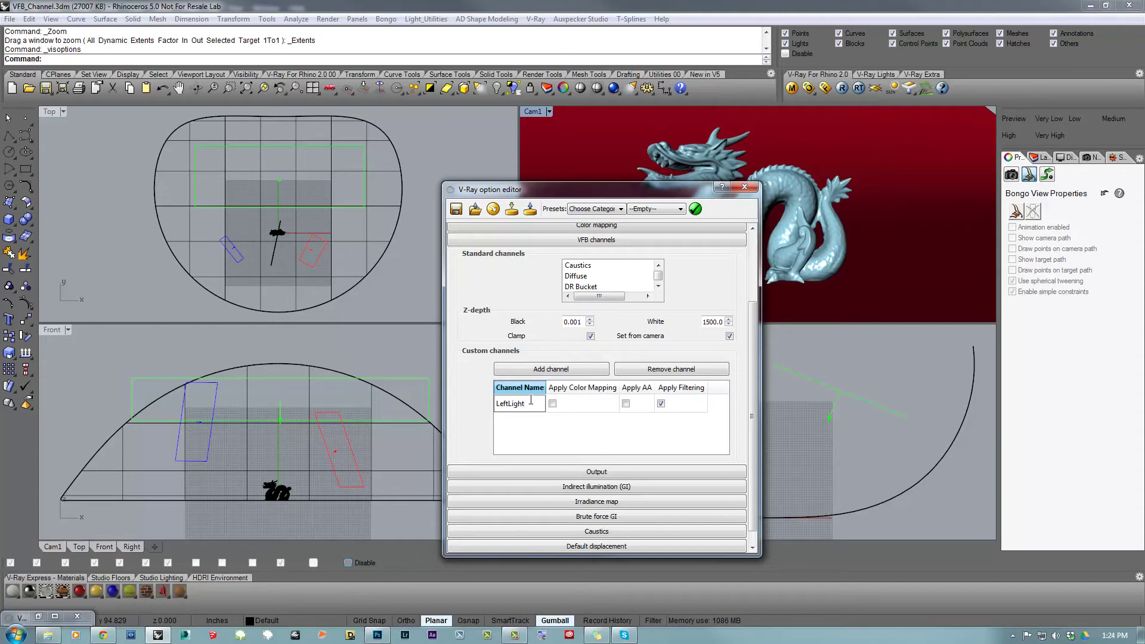
left_click(552, 404)
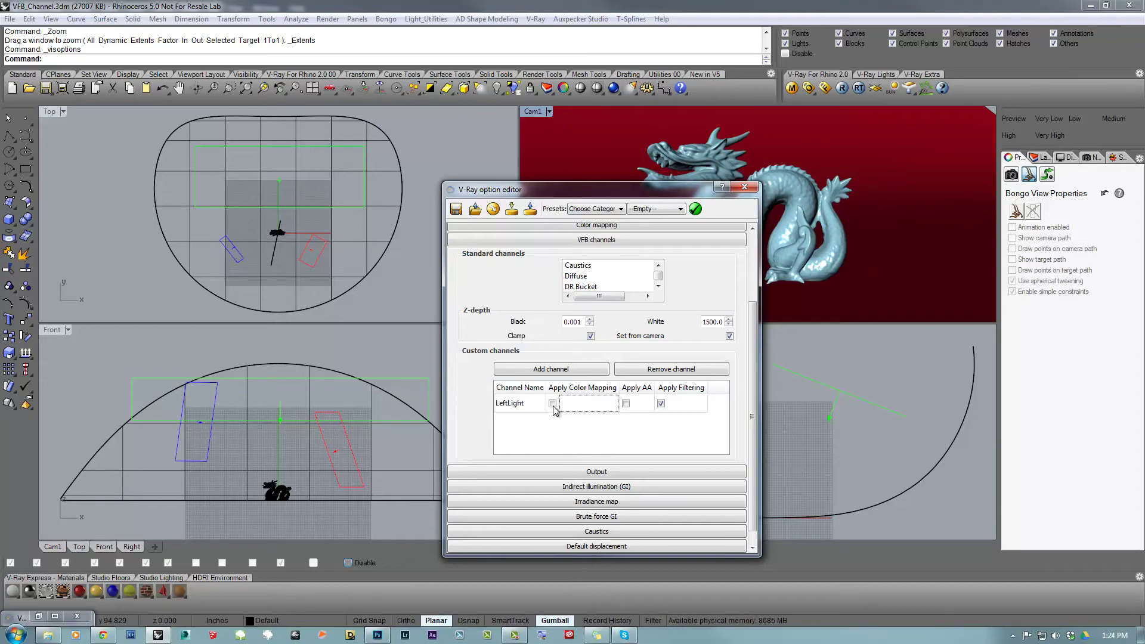
left_click(626, 404)
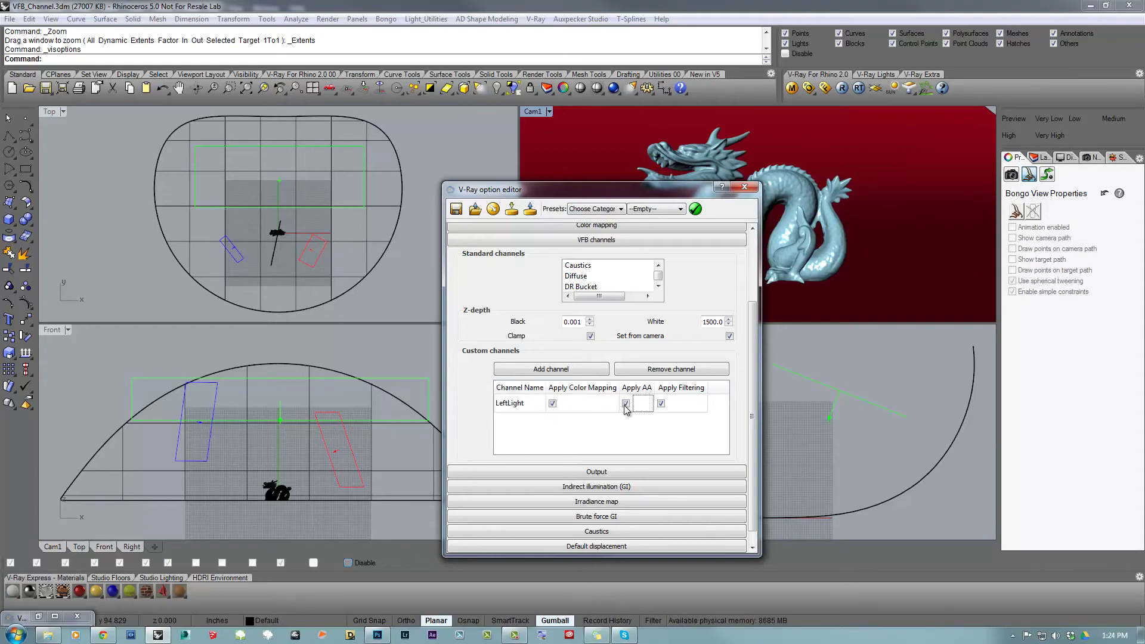
left_click(560, 368)
double_click(527, 421)
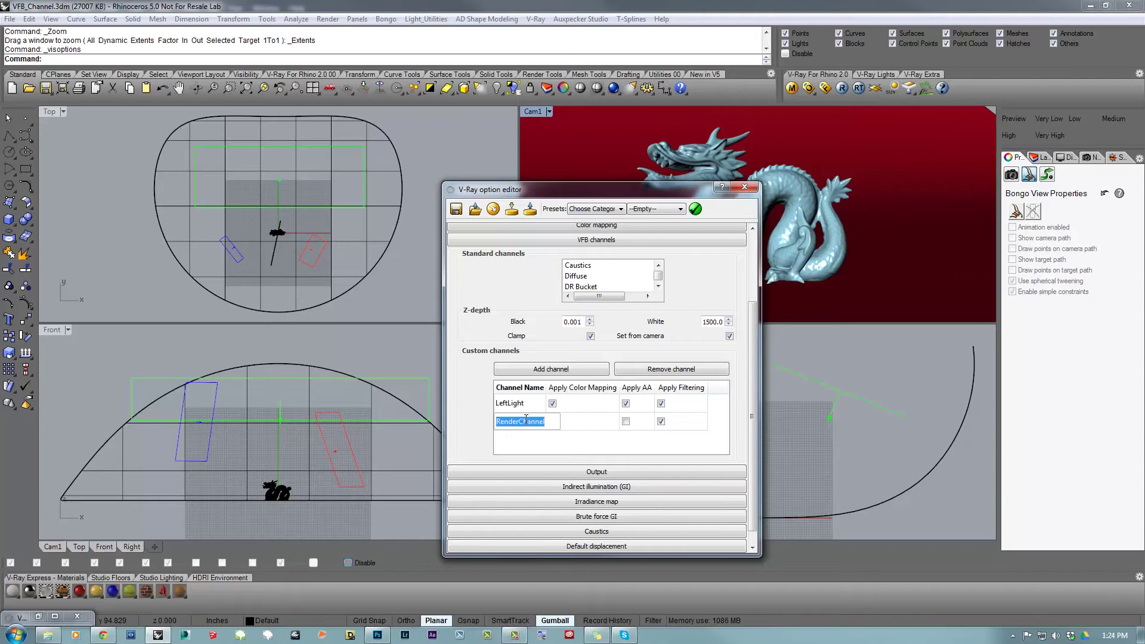
Step: Name the second channel TopLight and enable its color mapping and antialiasing
type("T")
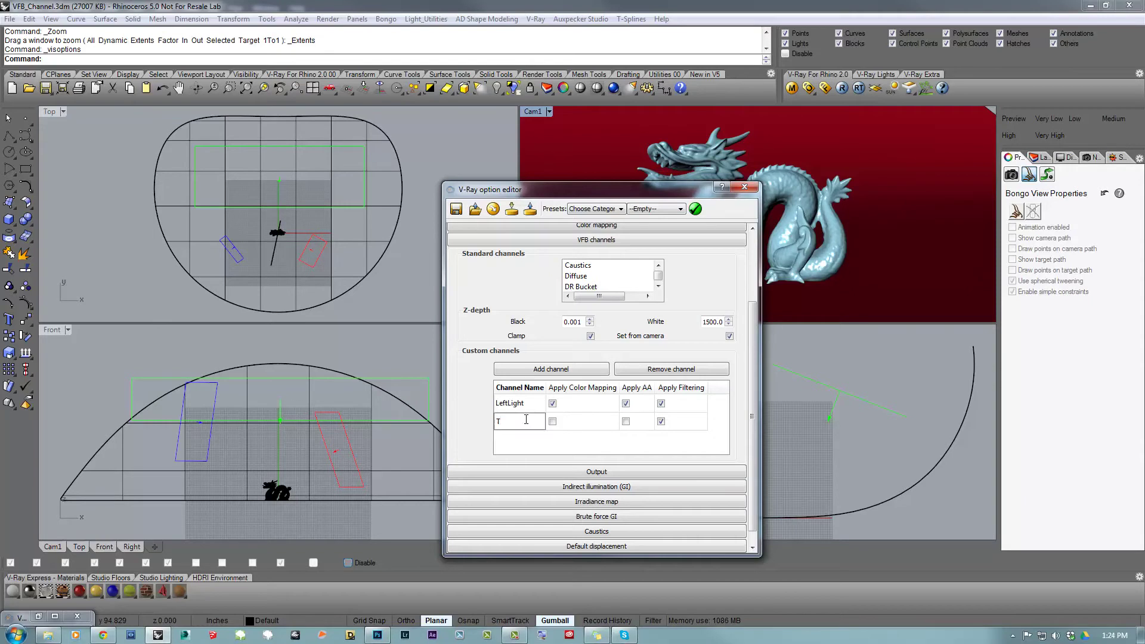
type("opLight")
left_click(556, 440)
left_click(553, 421)
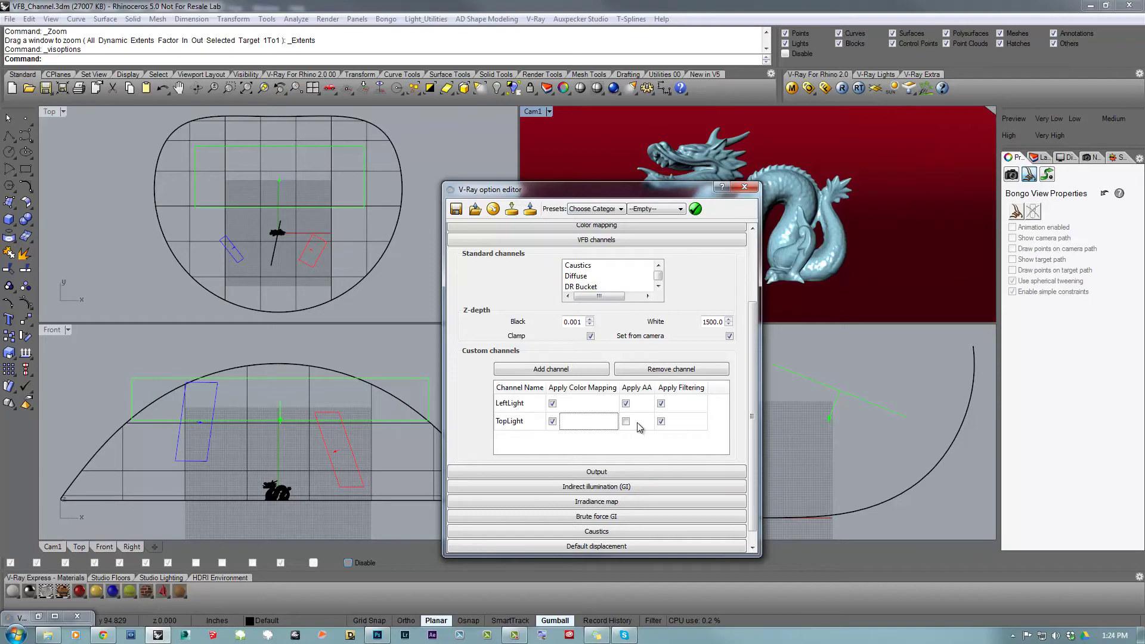
left_click(626, 422)
Step: Add a third channel named RightLight with color mapping and antialiasing on, and close the options
left_click(549, 370)
double_click(528, 422)
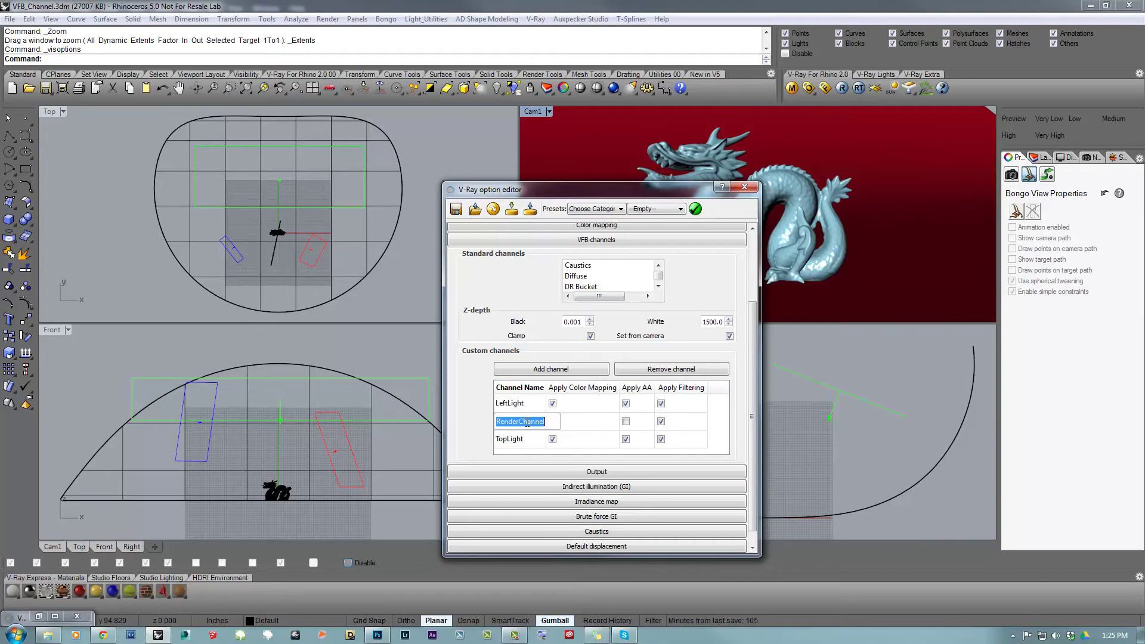
type("Right")
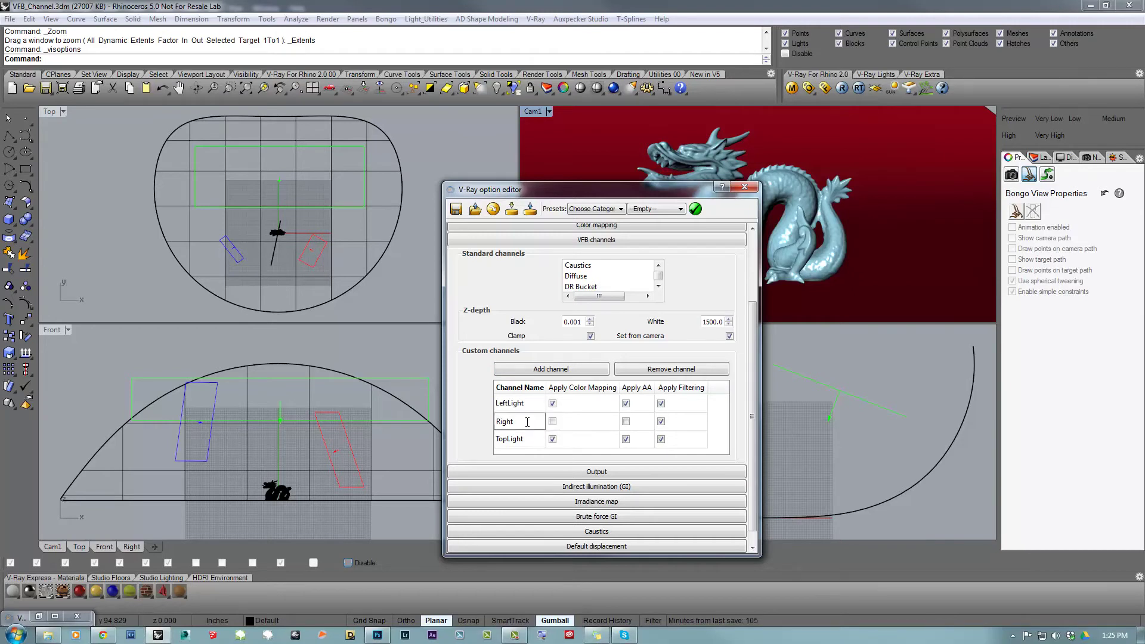
type("Light")
left_click(553, 421)
left_click(626, 422)
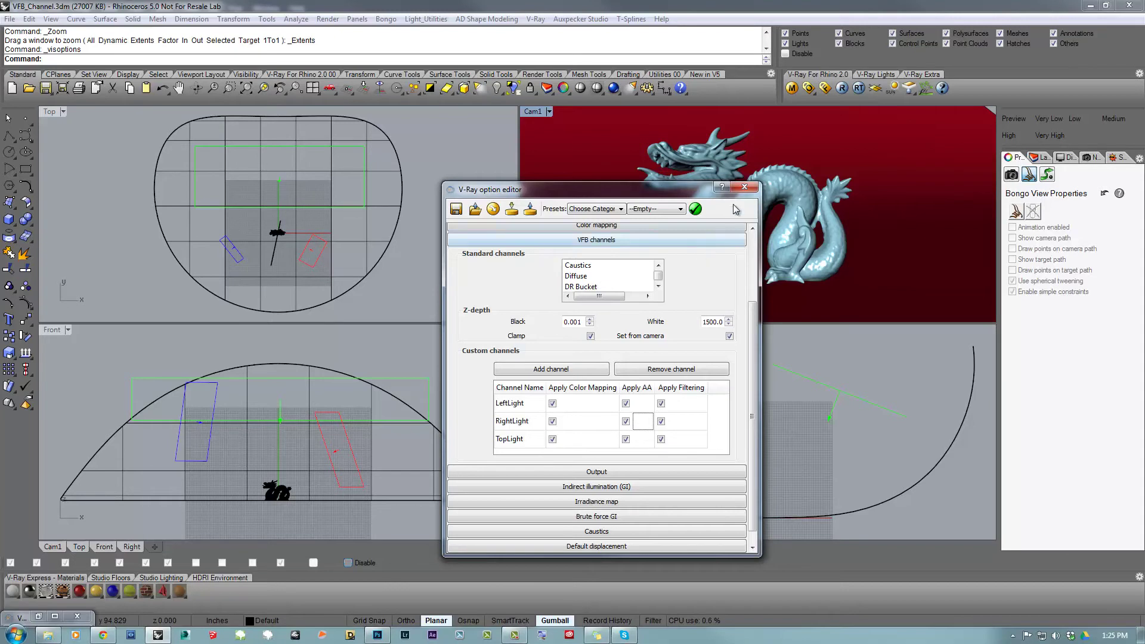
left_click(745, 188)
Step: Select the red rectangle light and scroll its V-Ray properties down to the Channels section
left_click(316, 261)
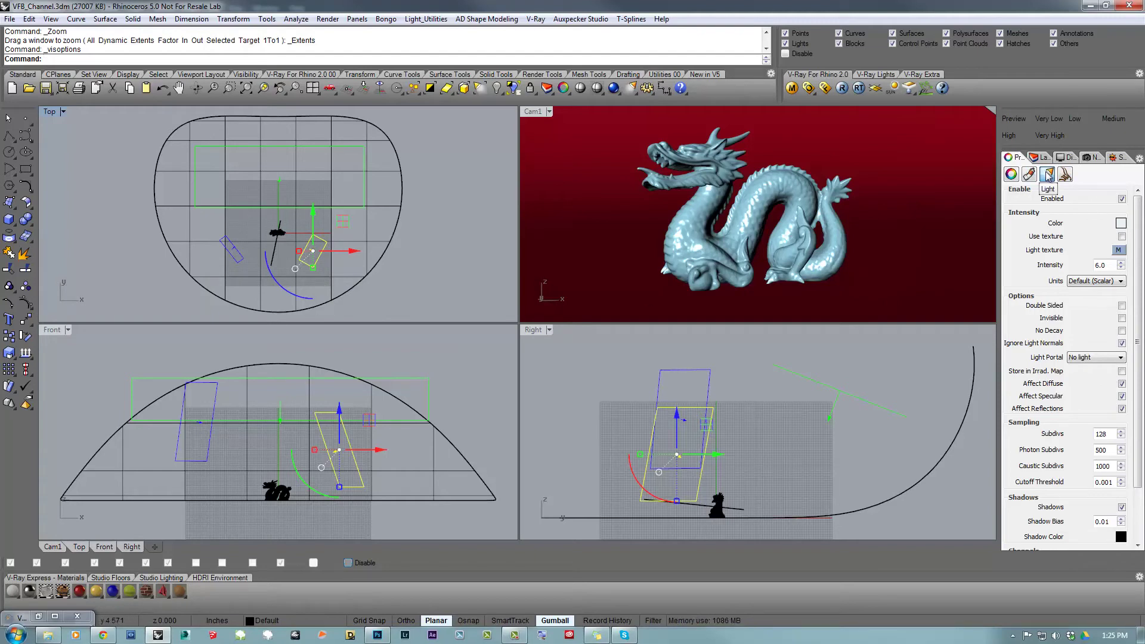
scroll(1140, 243, "down", 3)
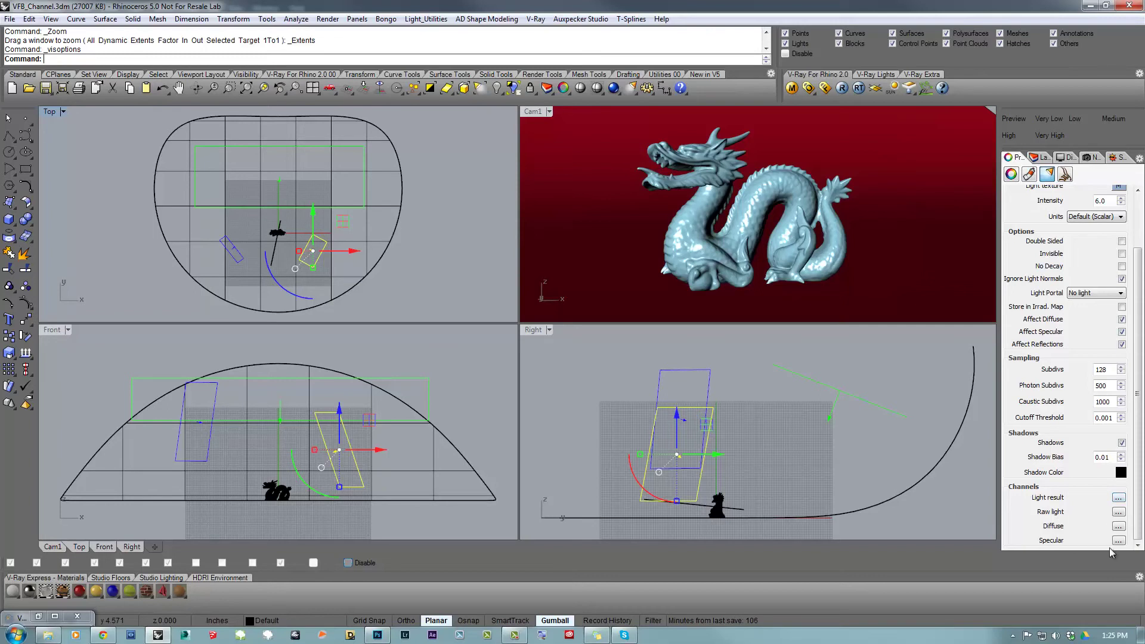
Step: Send the red light's Light result to the RightLight channel
left_click(1120, 498)
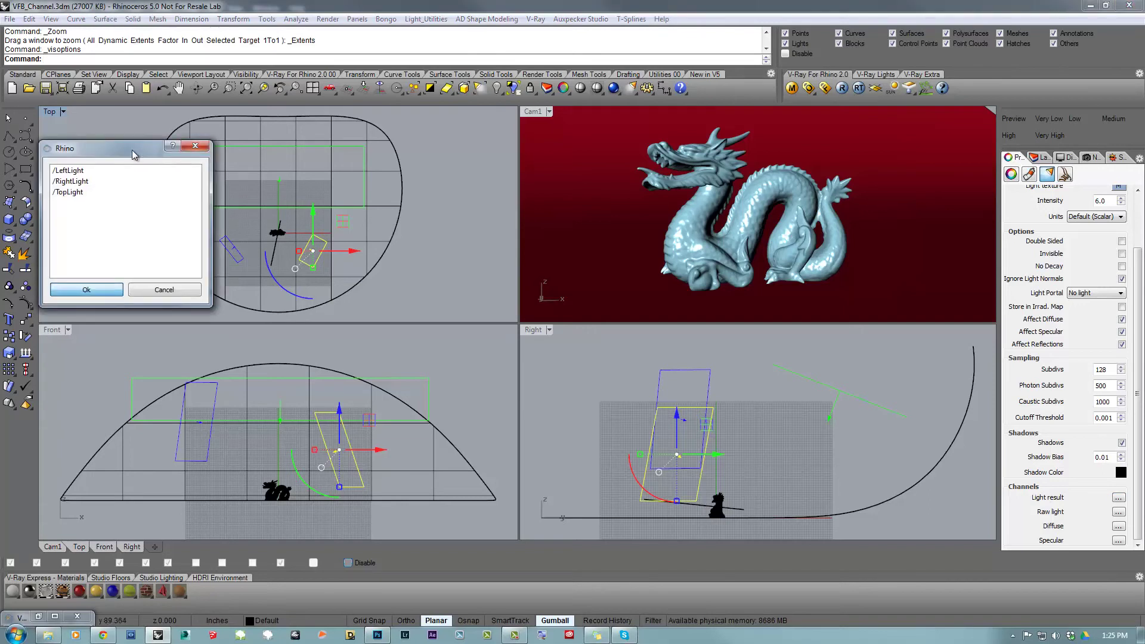
left_click_drag(135, 155, 162, 261)
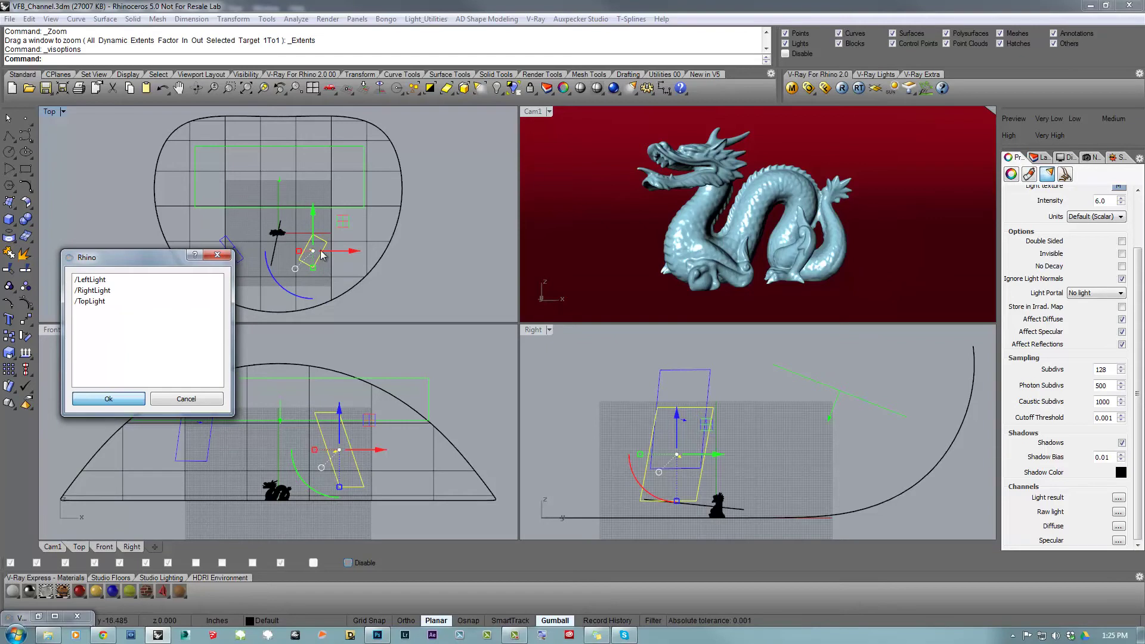
left_click(95, 292)
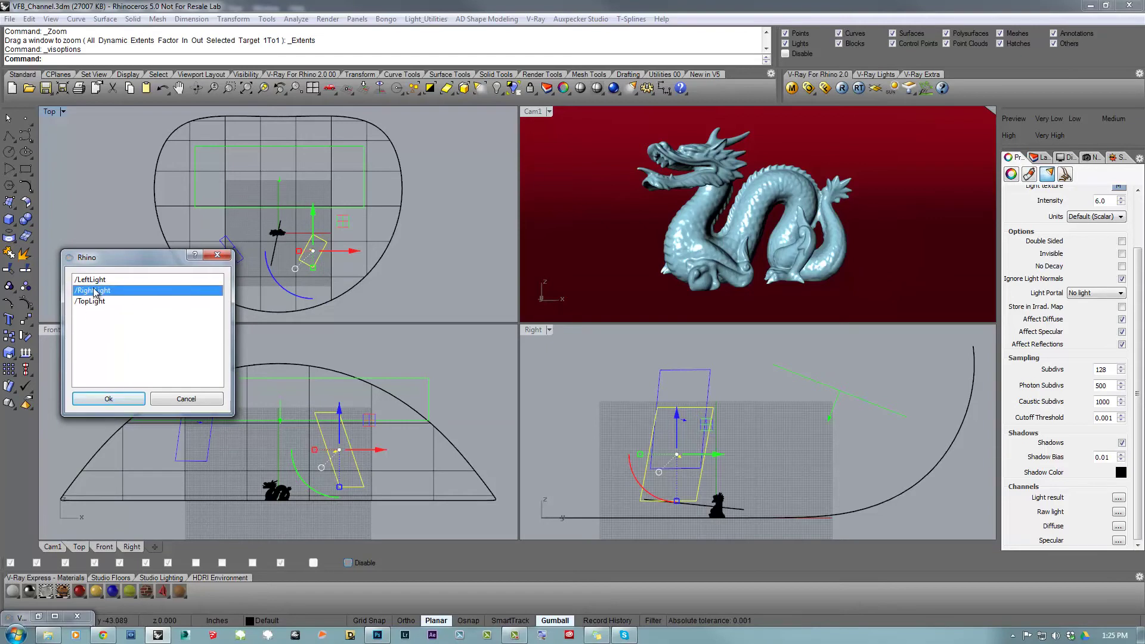
left_click(108, 401)
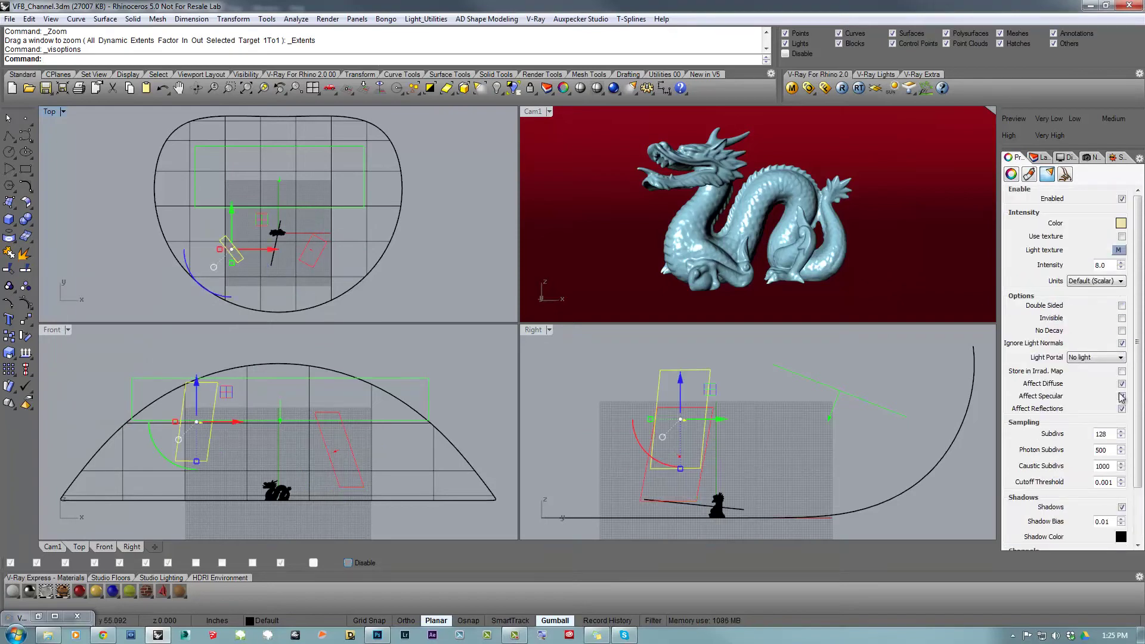
Step: Send the blue light's Light result to the LeftLight channel
scroll(1137, 399, "down", 3)
left_click(7, 255)
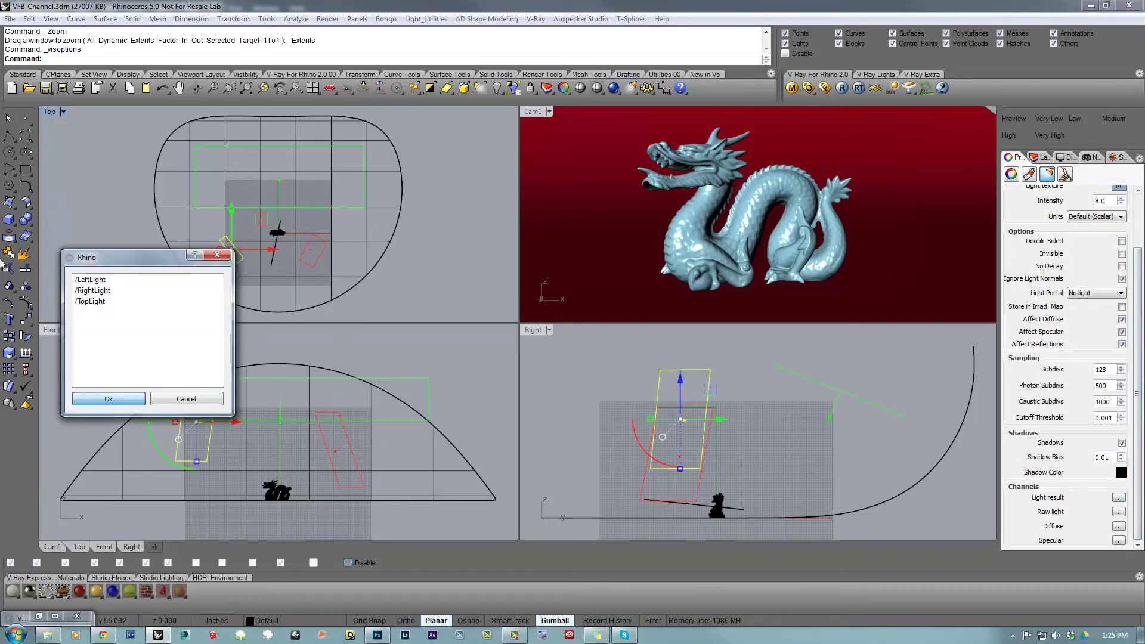
left_click(96, 281)
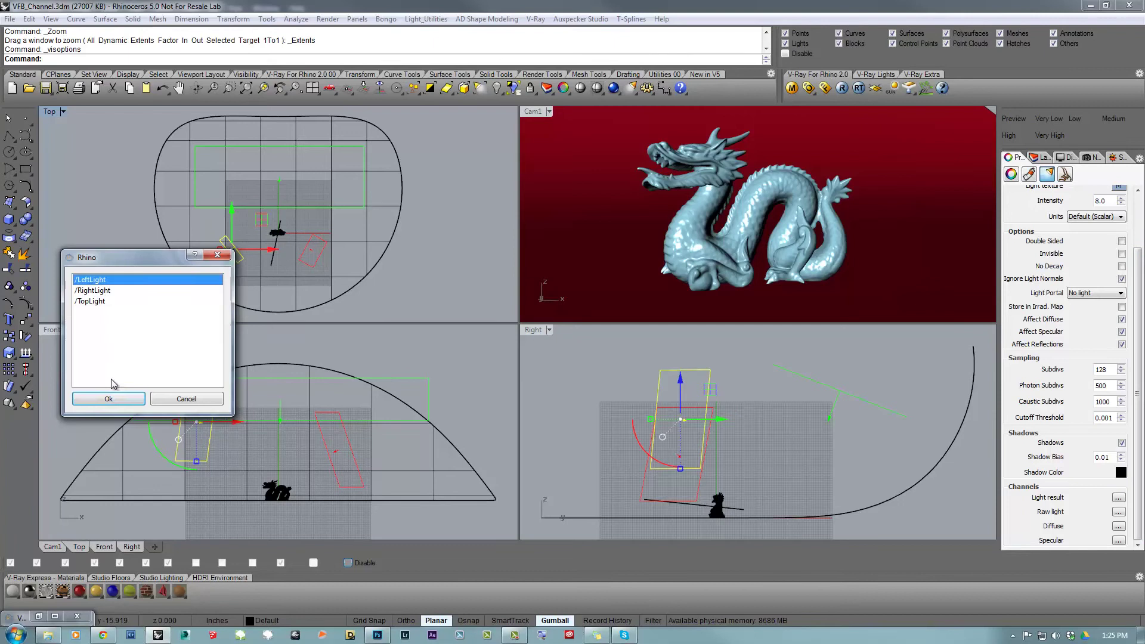
left_click(108, 399)
left_click(324, 218)
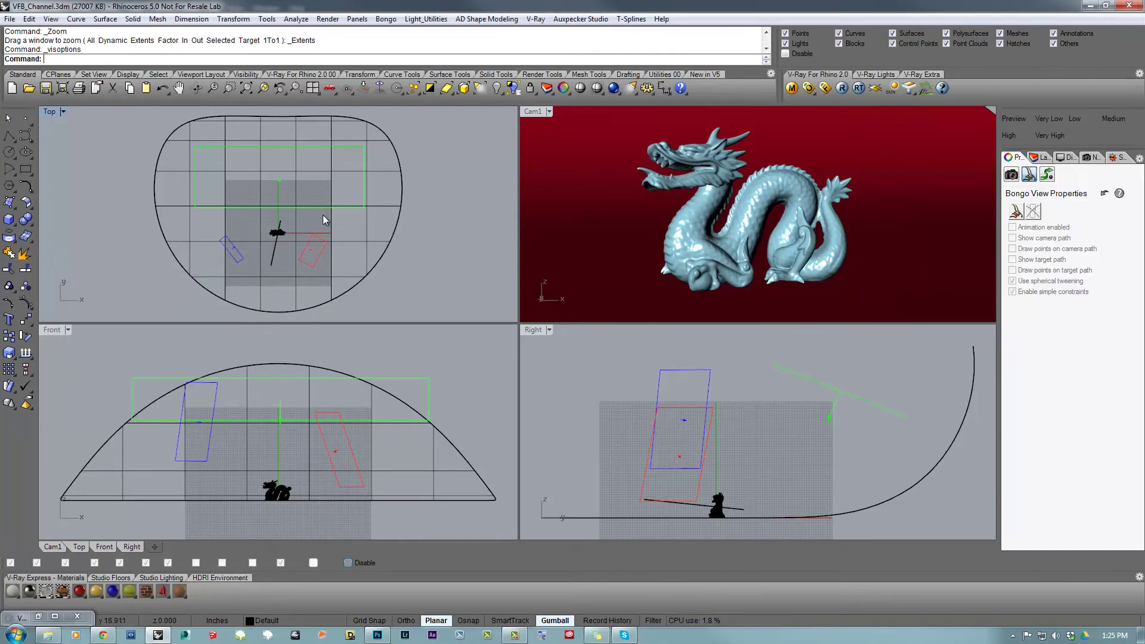
Step: Send the overhead light's Light result to the TopLight channel and activate the camera view
left_click(325, 207)
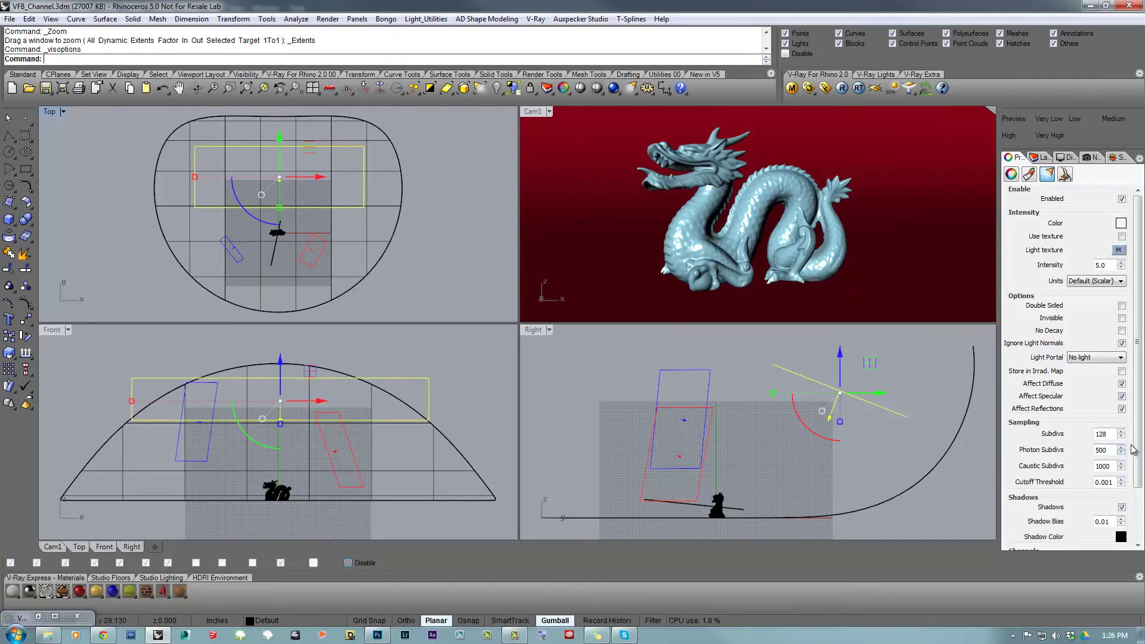
scroll(1139, 449, "down", 3)
left_click(4, 205)
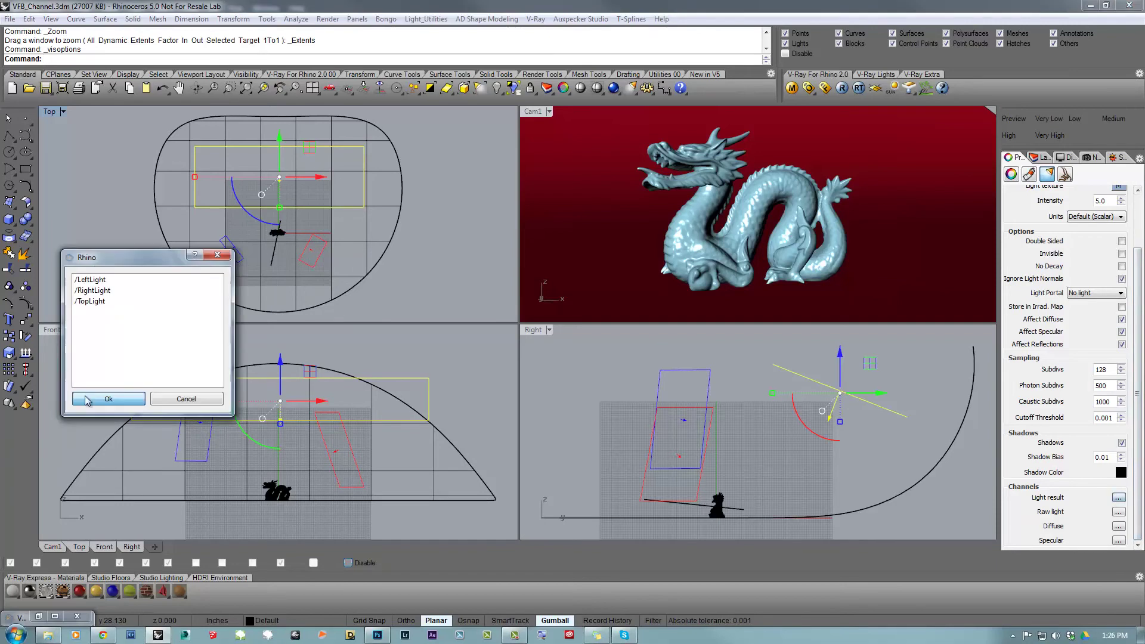
left_click(94, 301)
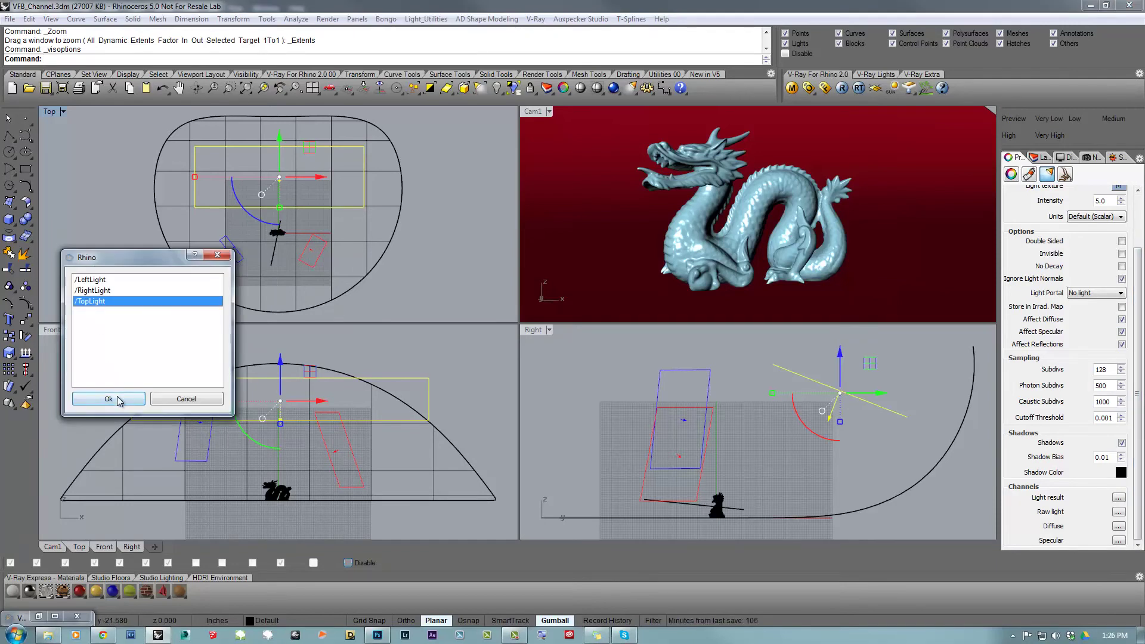
left_click(118, 400)
left_click(536, 119)
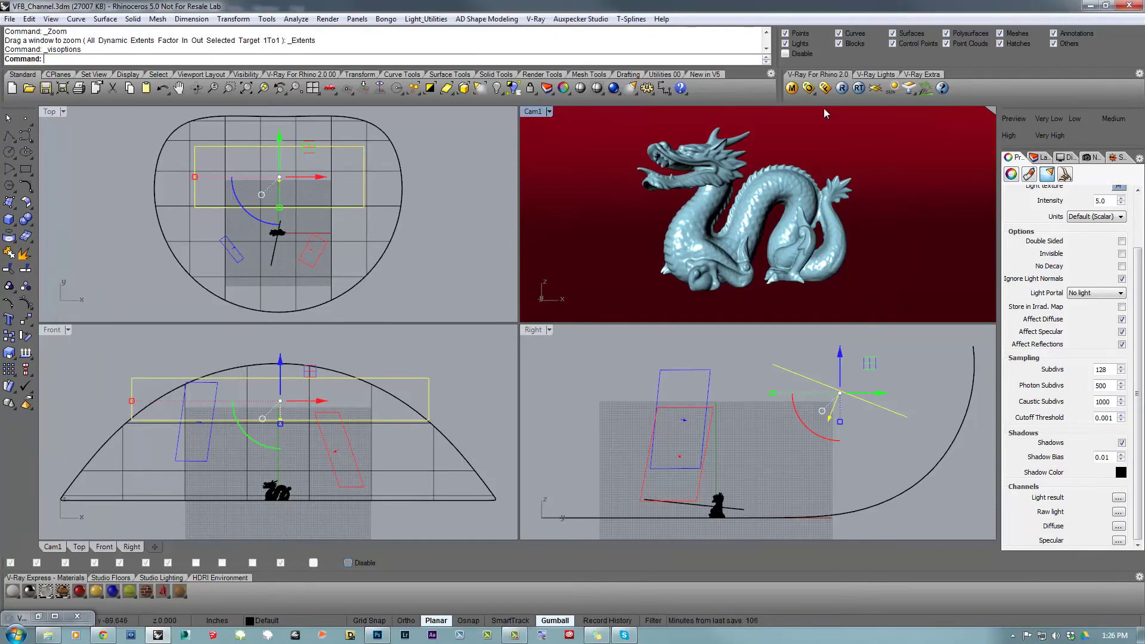
Step: Render the dragon scene with V-Ray and open the frame buffer's channel list
left_click(843, 89)
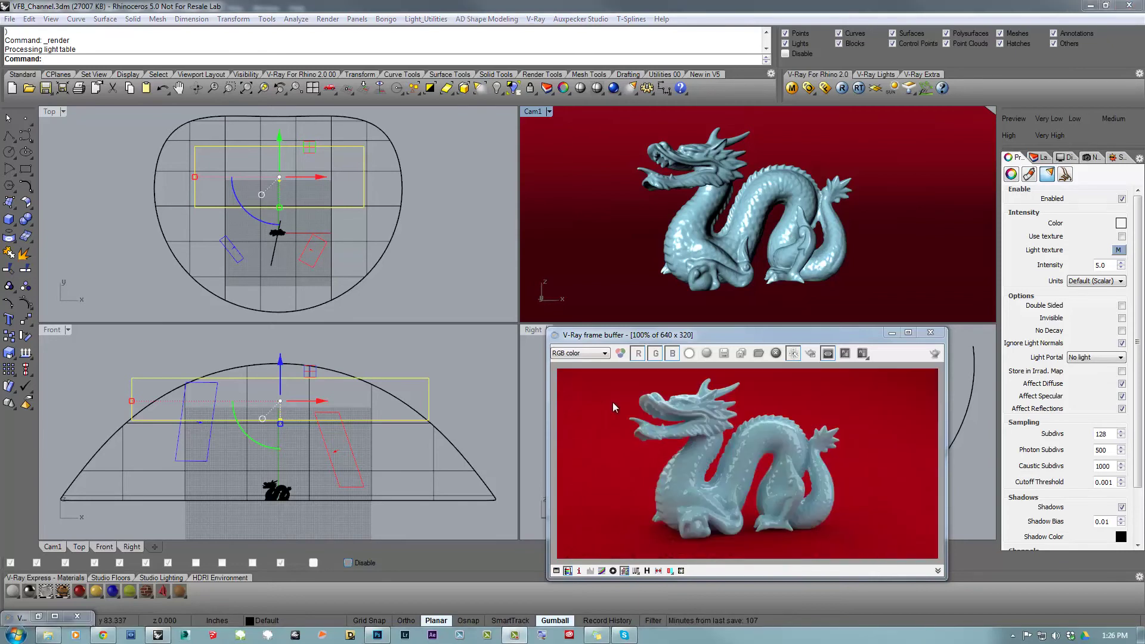
left_click(583, 356)
Step: View the GI, Lighting and Reflection channels in the V-Ray frame buffer
left_click(570, 372)
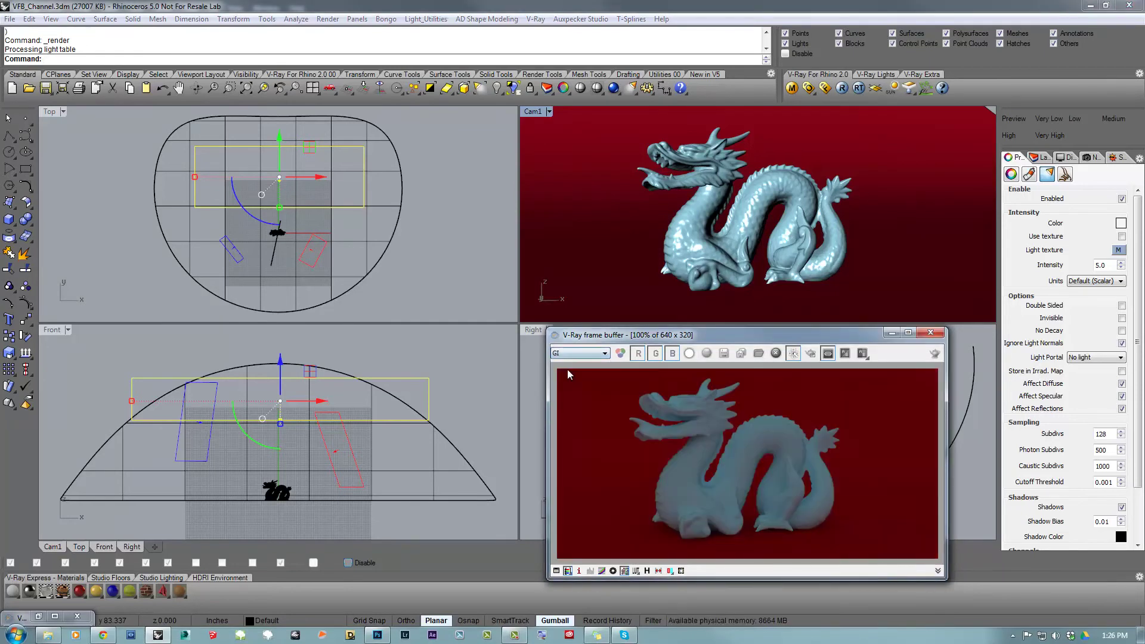
left_click(571, 354)
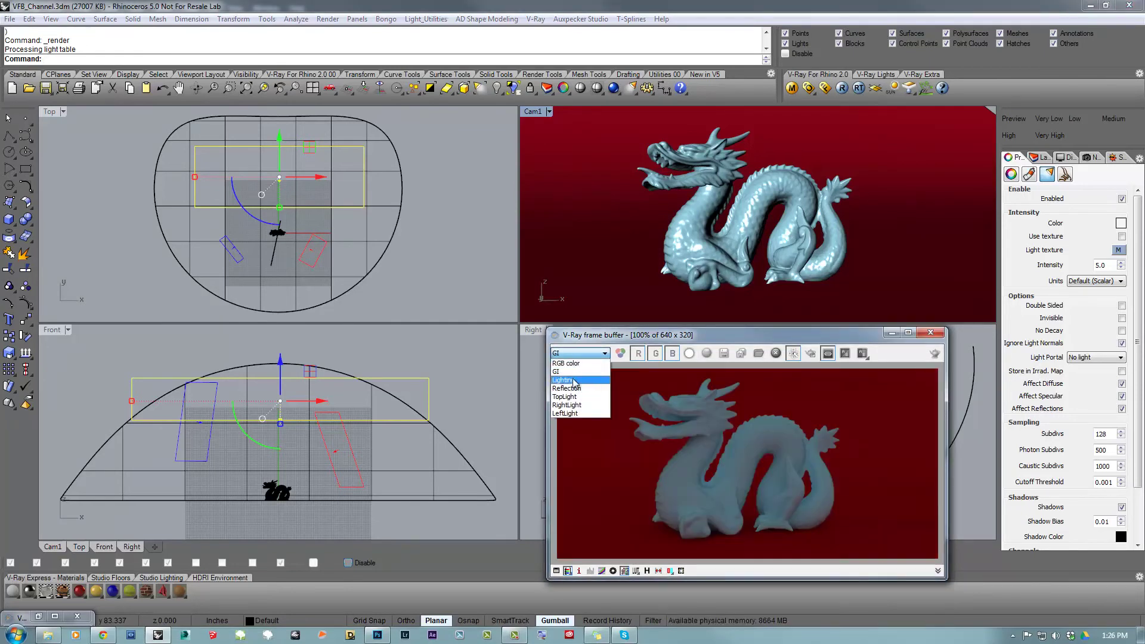
left_click(574, 381)
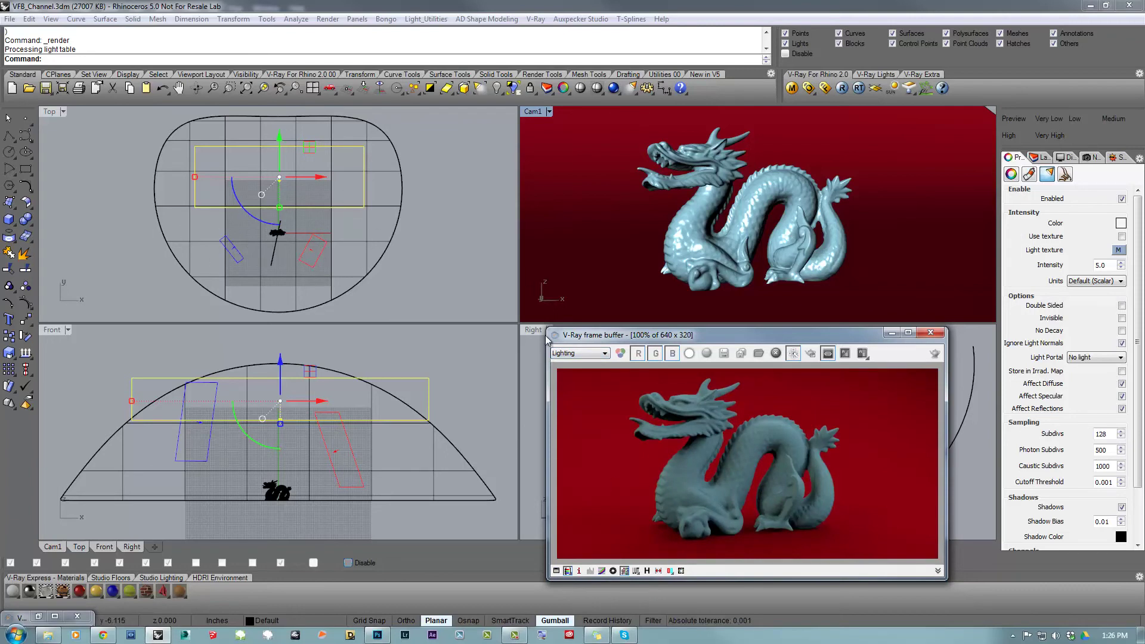
left_click(580, 354)
left_click(567, 388)
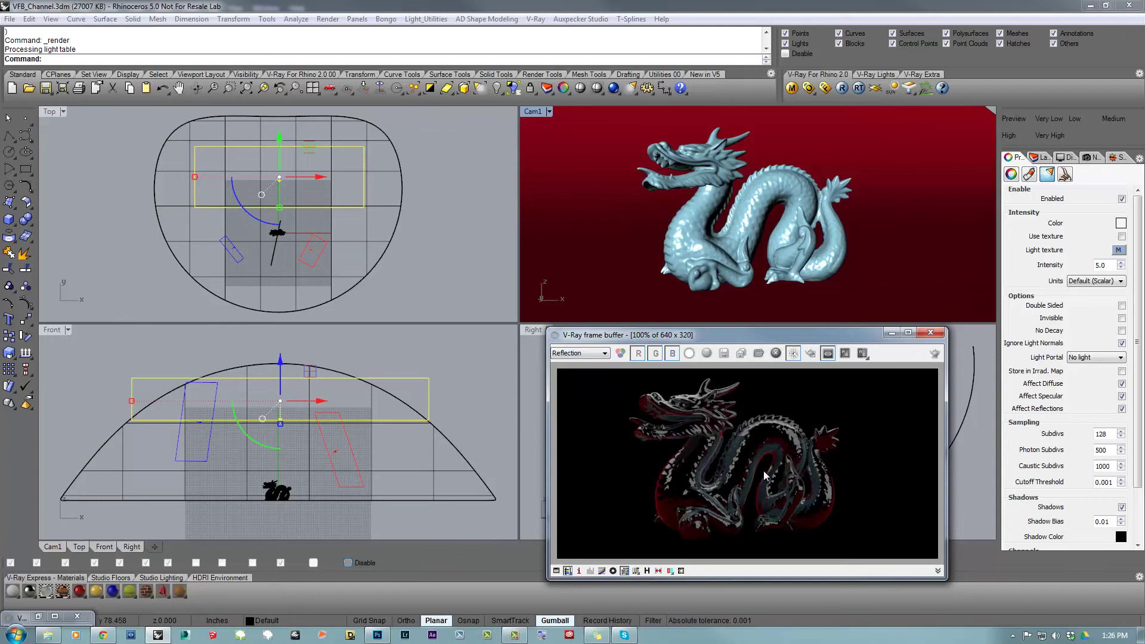
Step: View the TopLight, RightLight and LeftLight channels, then switch to Photoshop
left_click(601, 353)
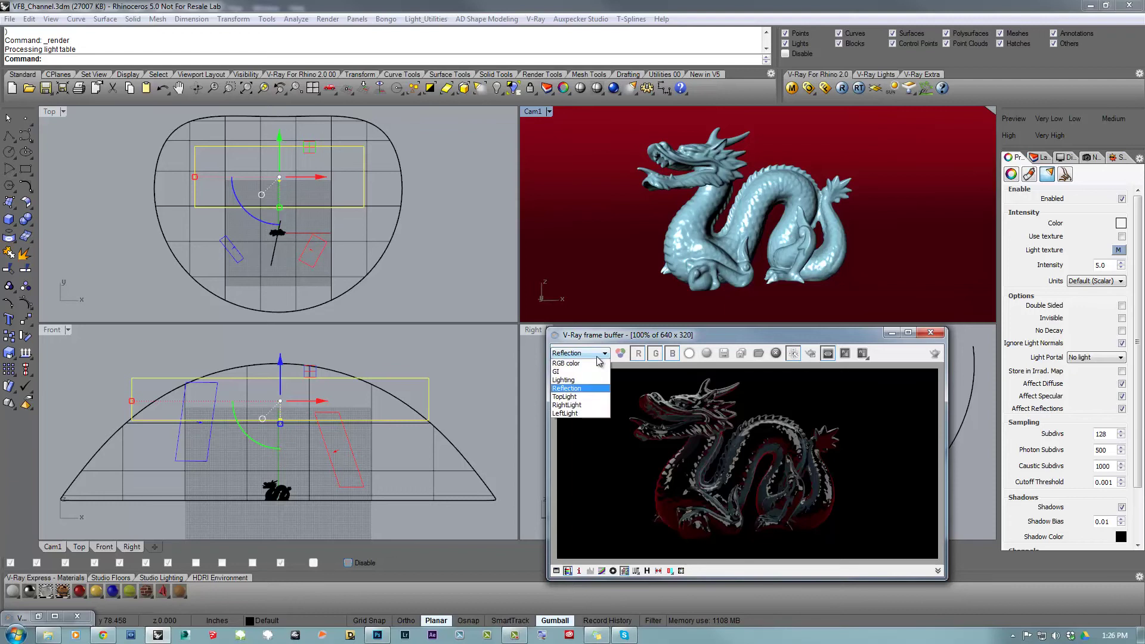
left_click(569, 396)
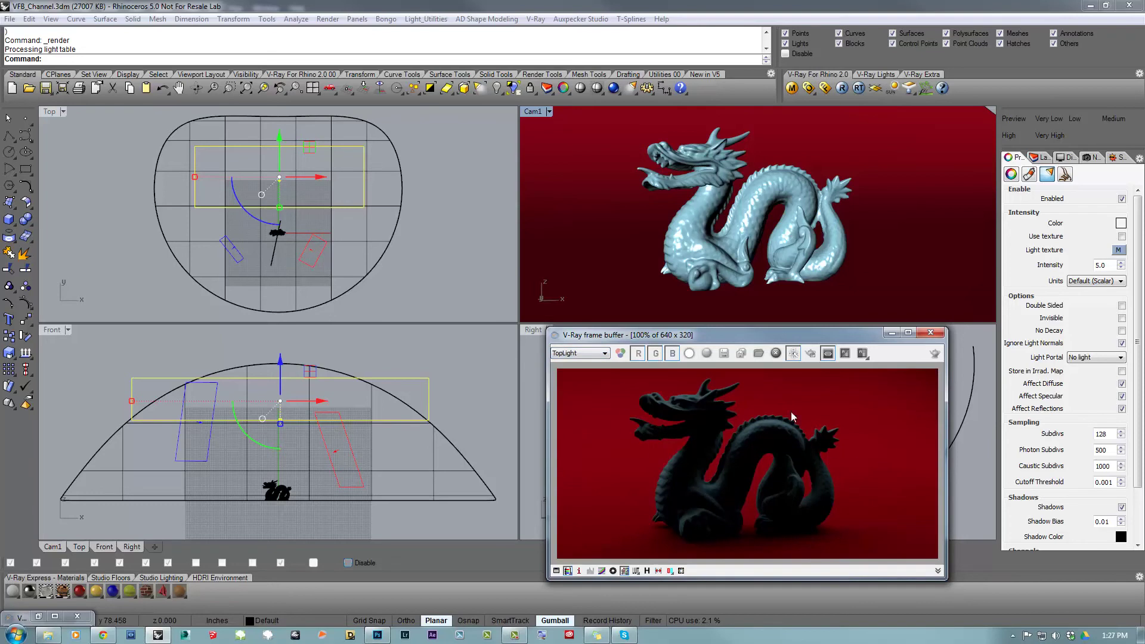
left_click(567, 354)
left_click(571, 405)
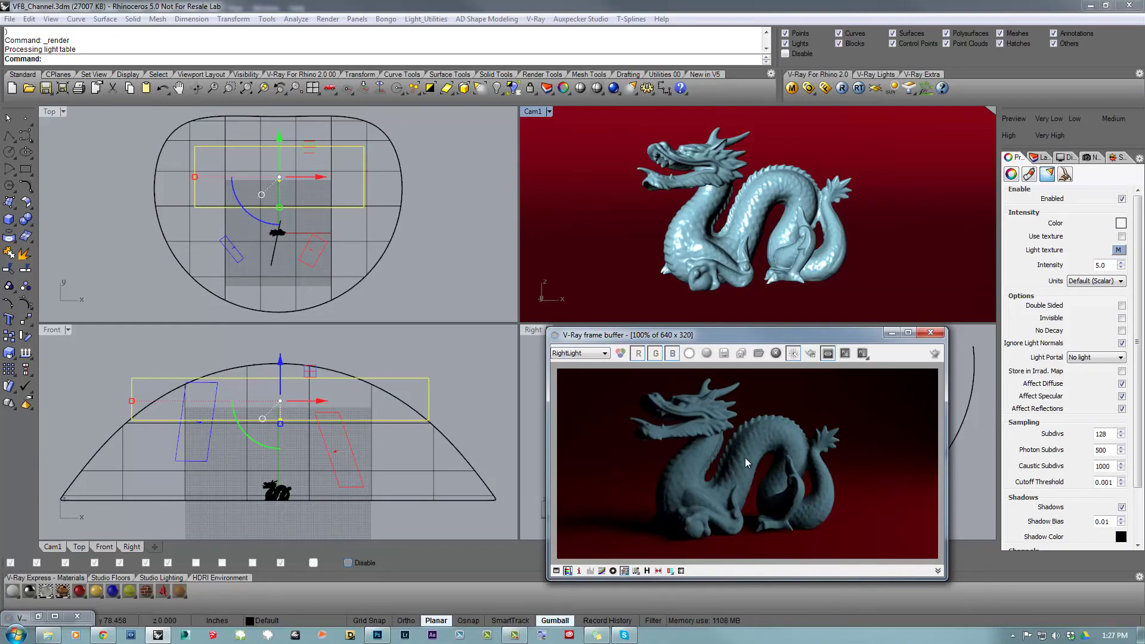
left_click(590, 353)
left_click(570, 413)
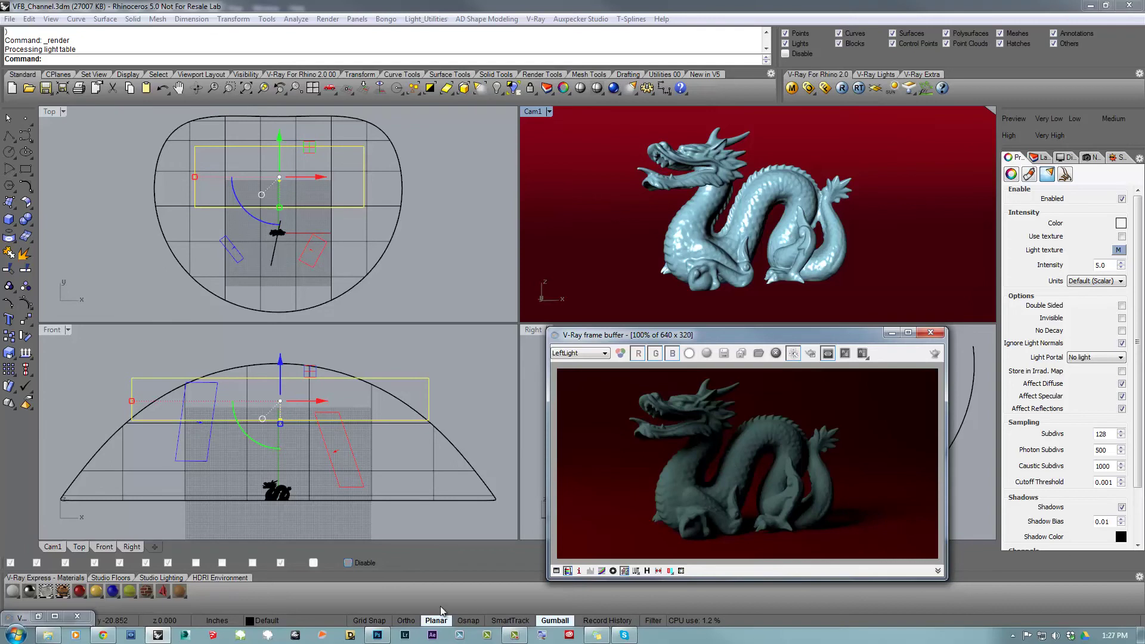
left_click(377, 637)
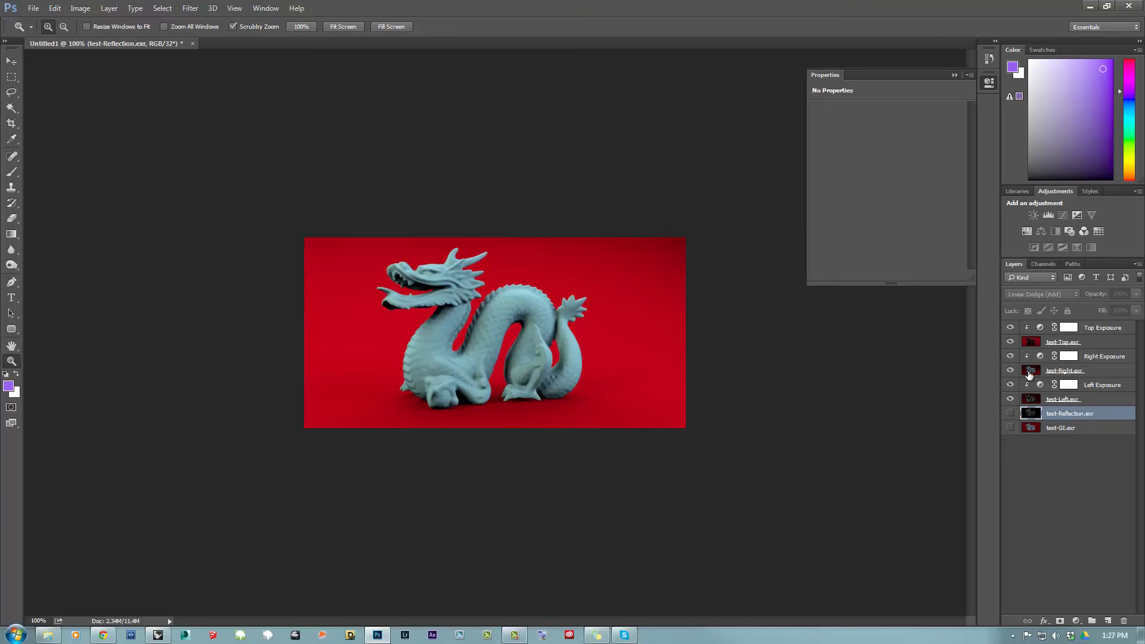
Step: Preview the test-Reflection.exr layer, then hide both test-Reflection.exr and test-GI.exr
left_click(1010, 413)
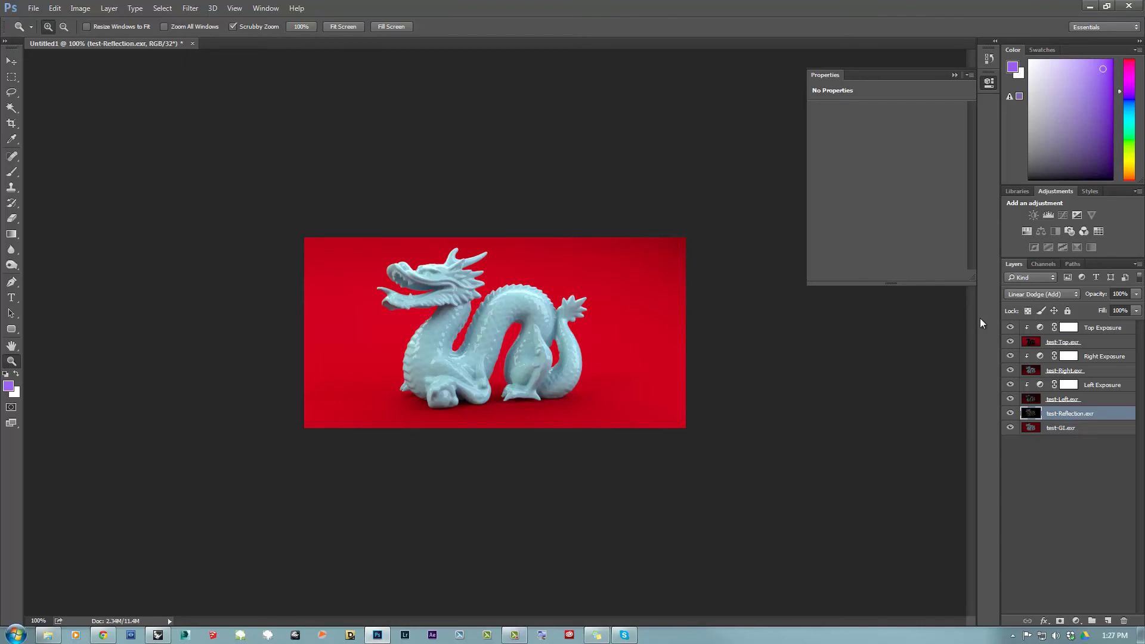
left_click(1010, 413)
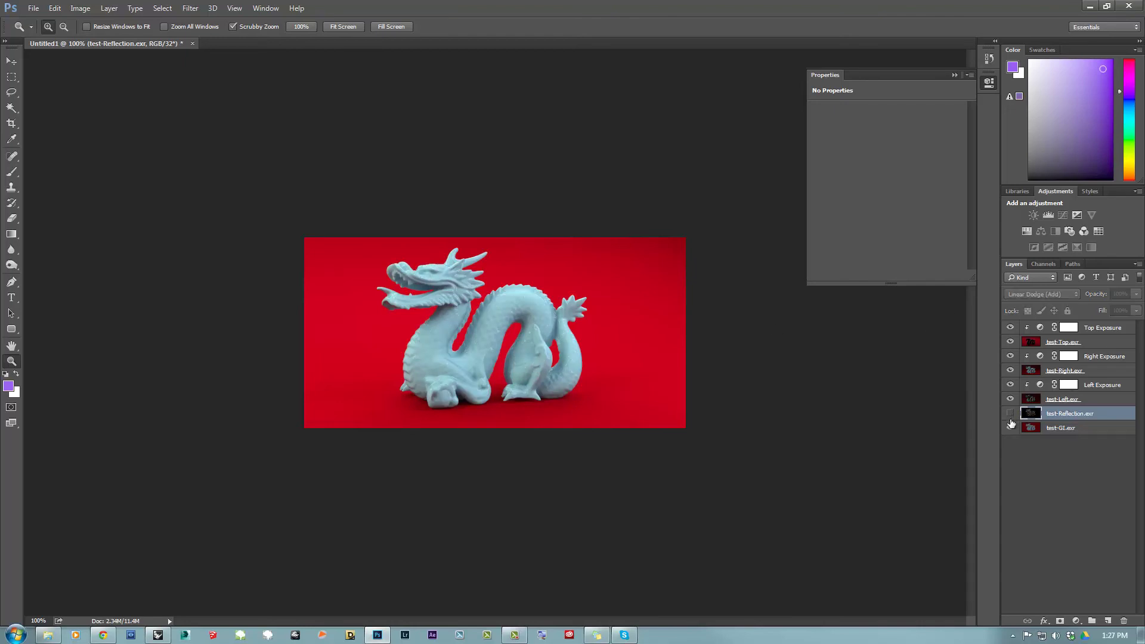
left_click(1010, 428)
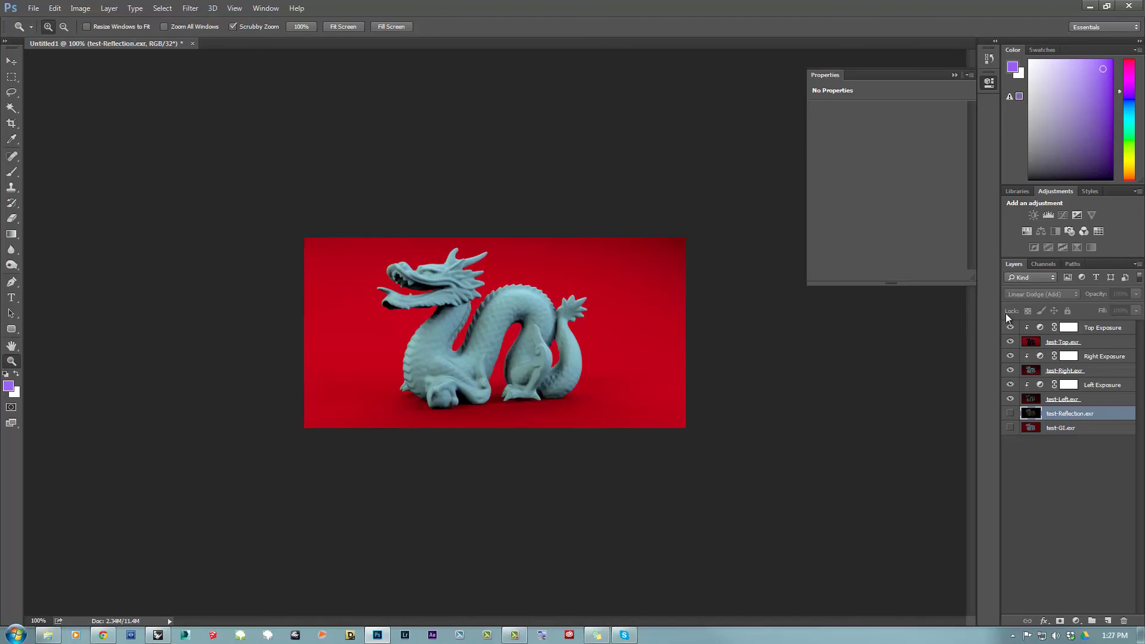
Step: Drag the Top, Right and Left Exposure sliders fully down, leaving Left at -17.36
left_click(1104, 330)
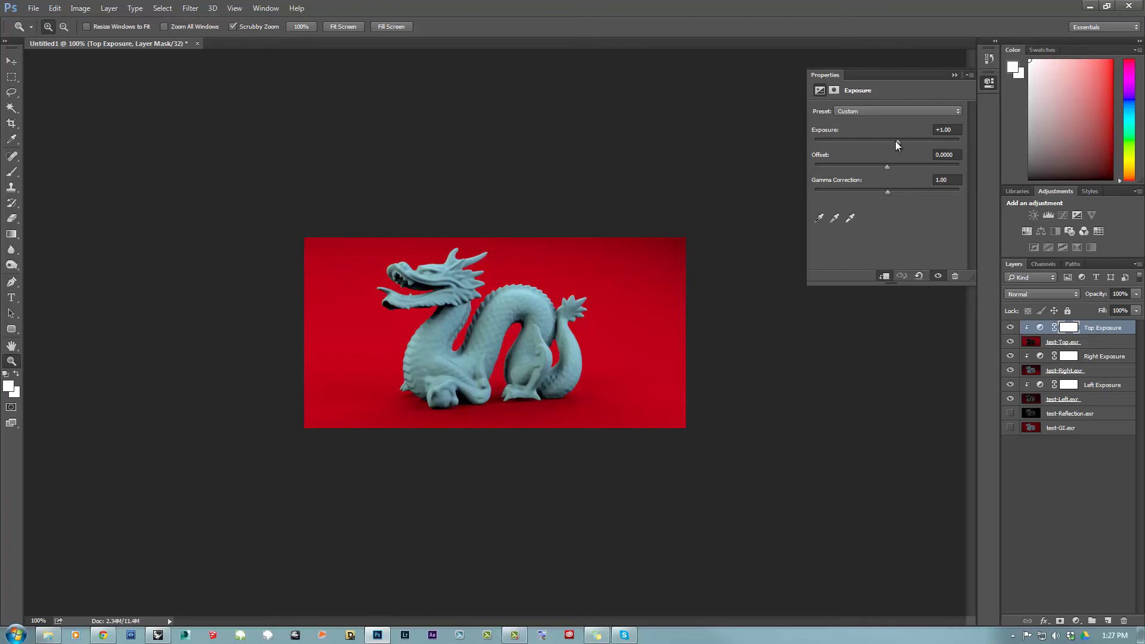
left_click_drag(896, 141, 772, 146)
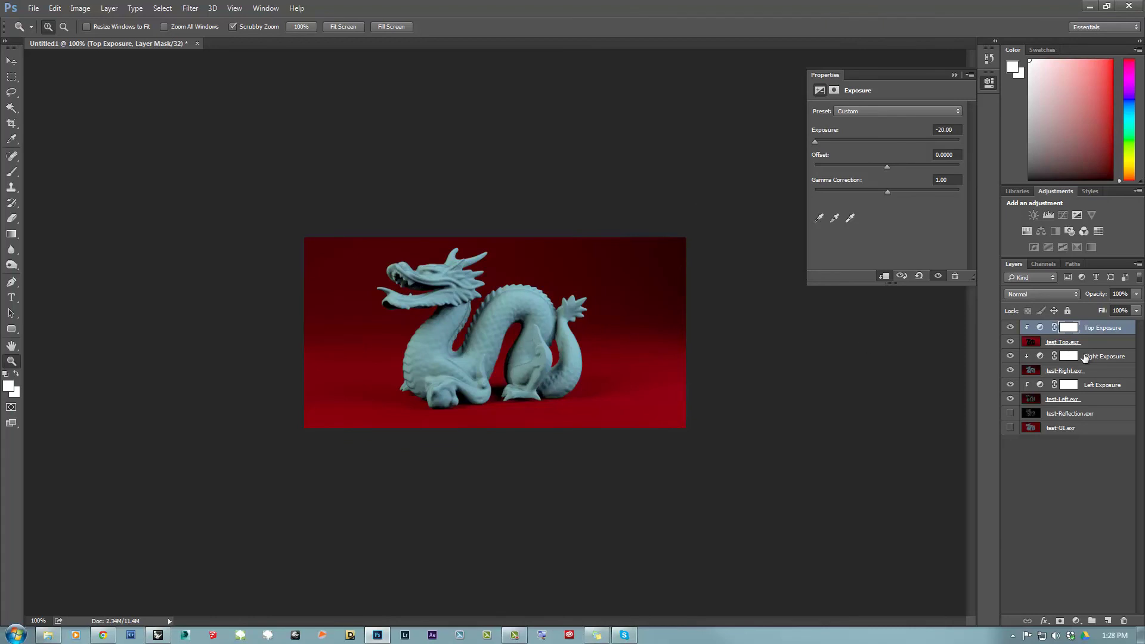
left_click(1087, 356)
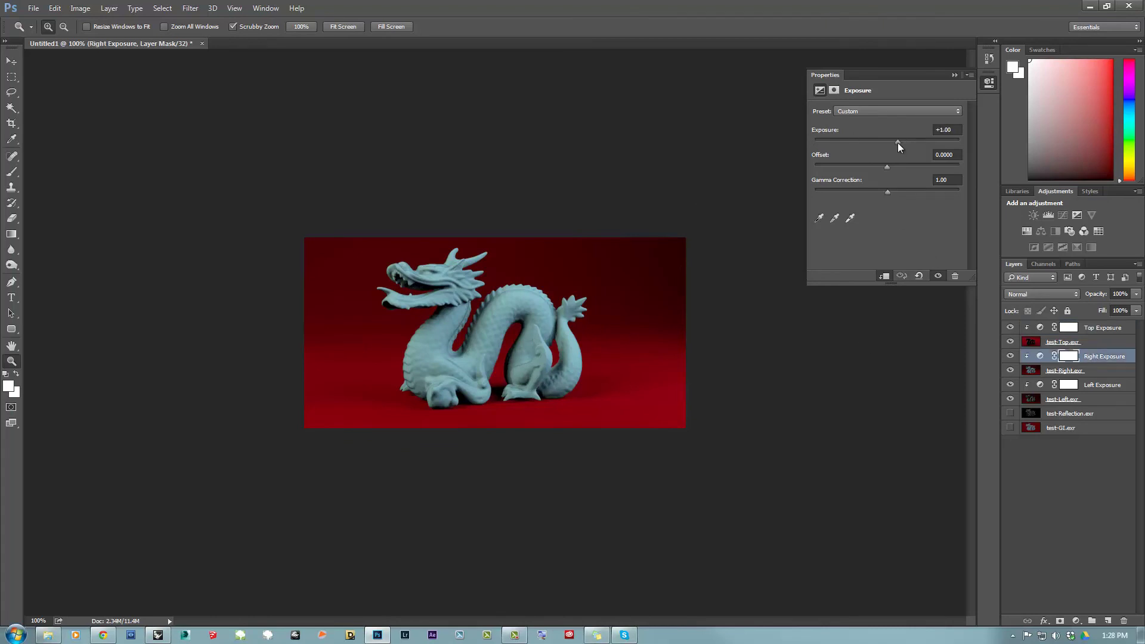
left_click_drag(897, 142, 810, 152)
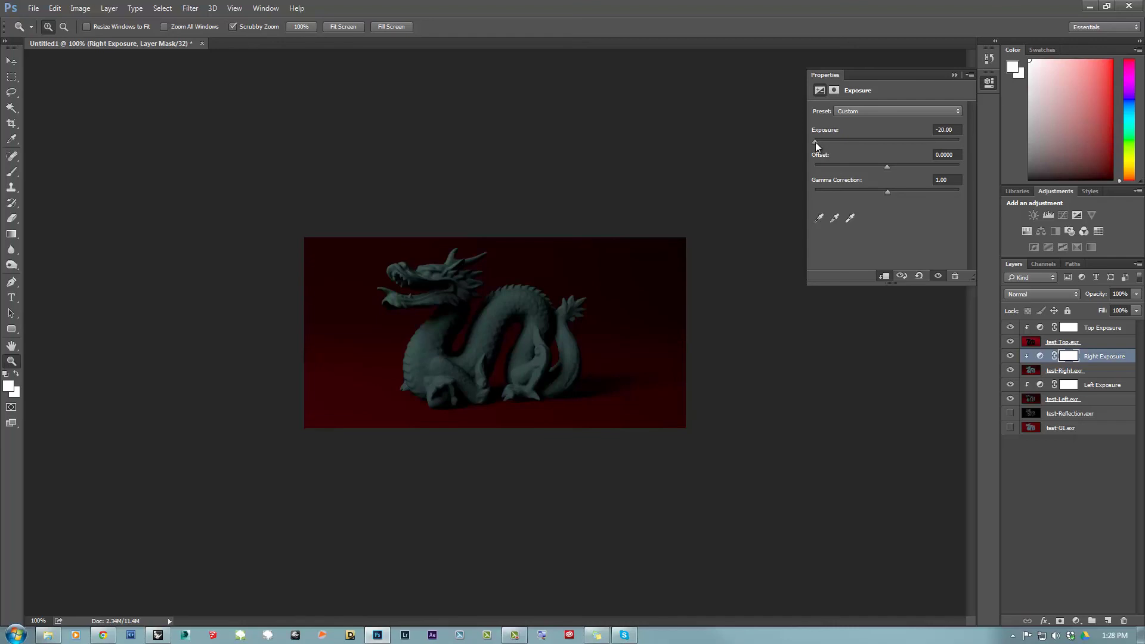
mouse_move(815, 142)
left_mouse_down()
mouse_move(908, 148)
mouse_move(803, 158)
left_mouse_up()
left_click(1098, 385)
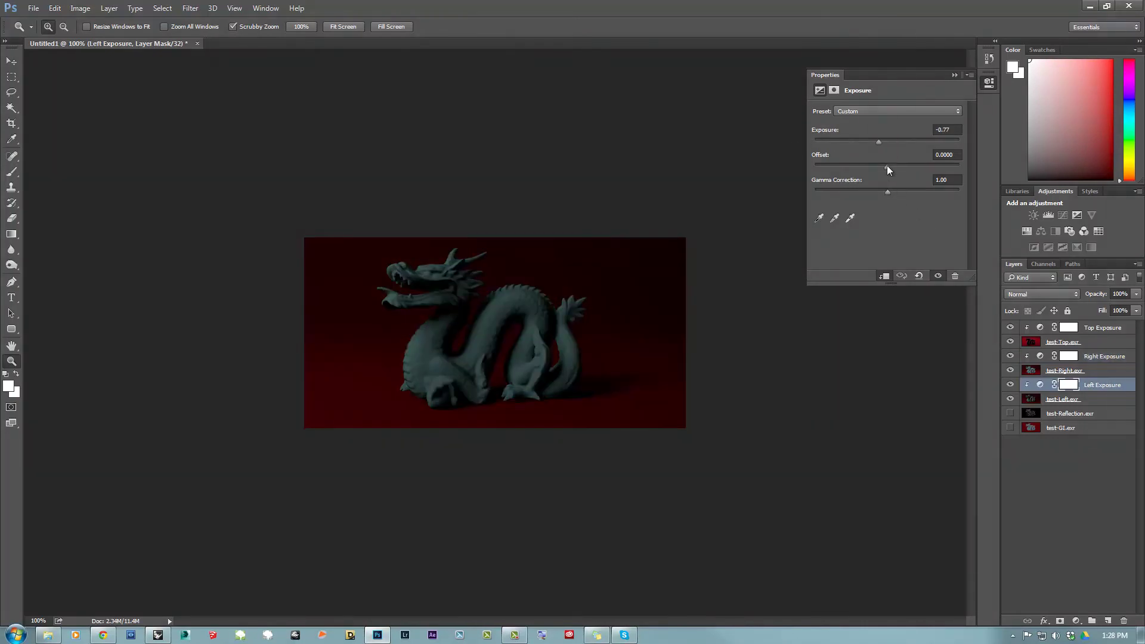
left_click_drag(879, 142, 802, 149)
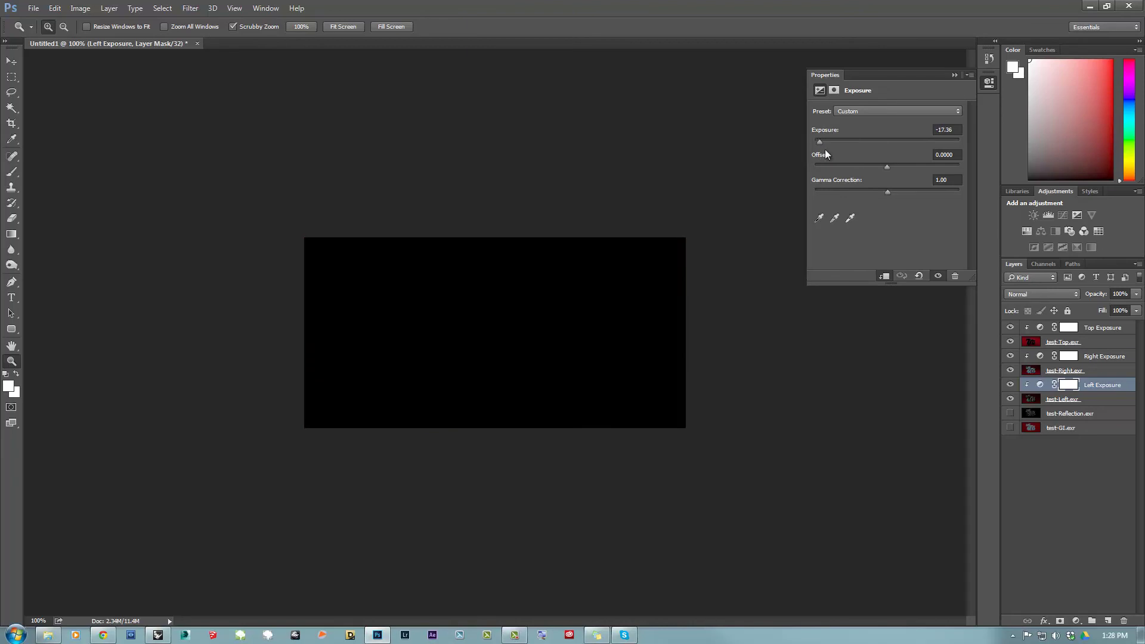
Step: Set Left Exposure to +1.82, Right to +1.10, Top to +3.20, and re-show test-GI.exr and test-Reflection.exr
left_click_drag(815, 143, 907, 147)
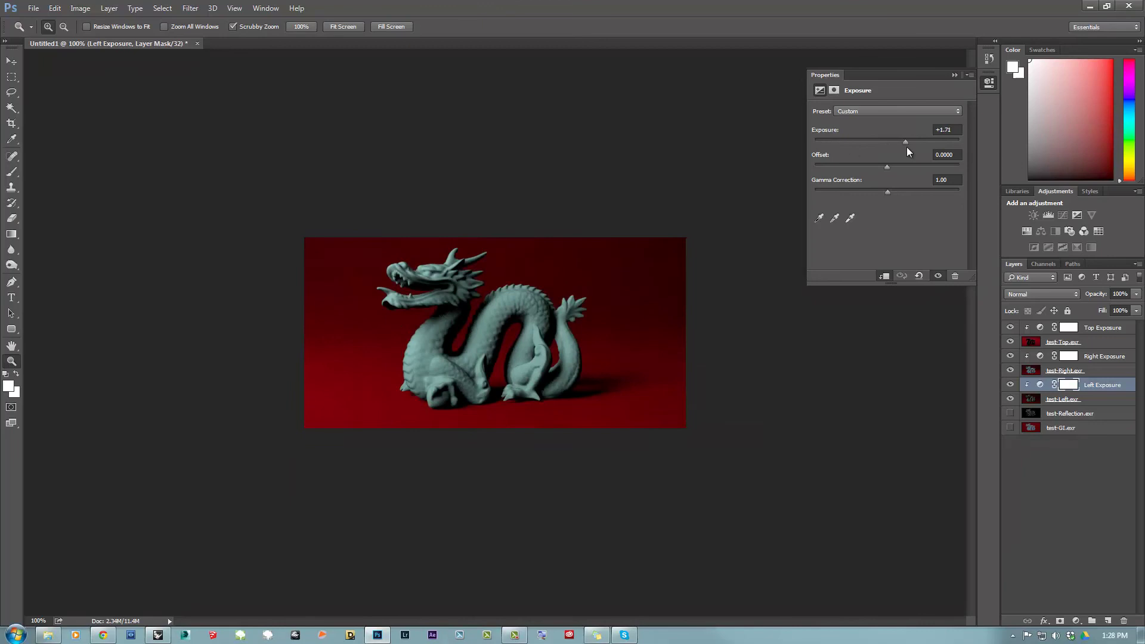
left_click(1101, 358)
left_click_drag(815, 143, 899, 145)
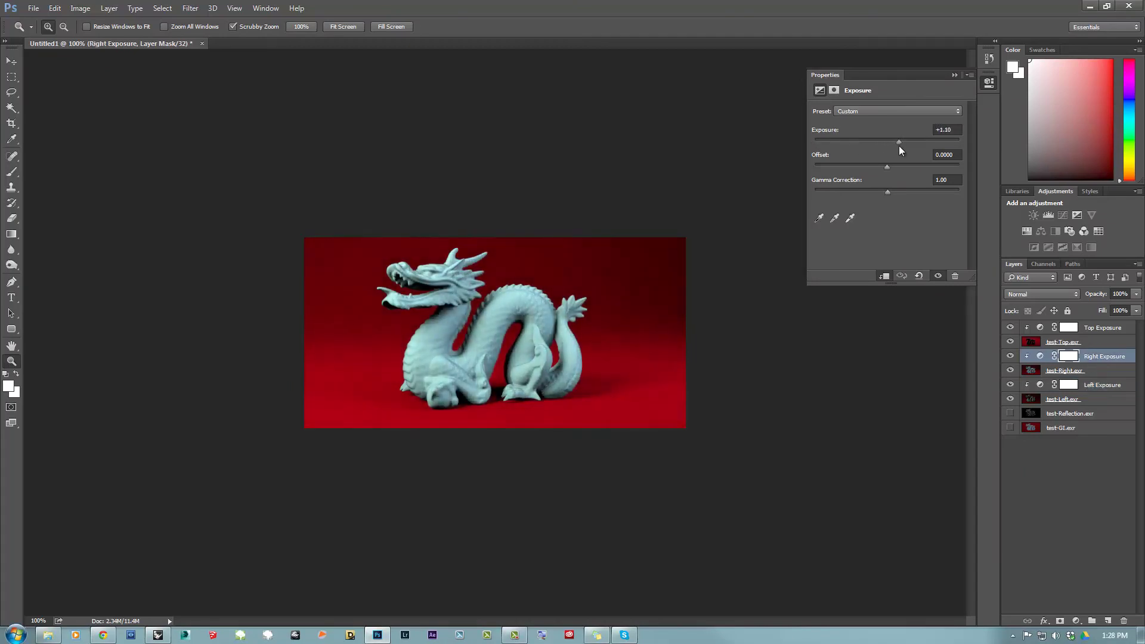
left_click(1099, 329)
left_click_drag(816, 142, 920, 142)
left_click(1010, 427)
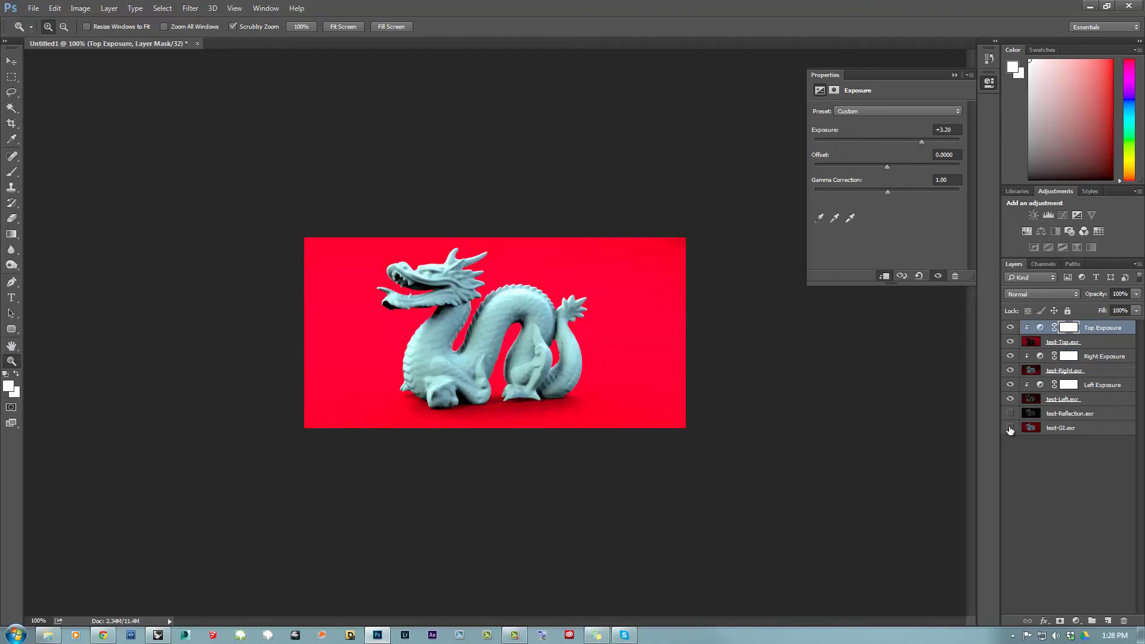
left_click(1011, 413)
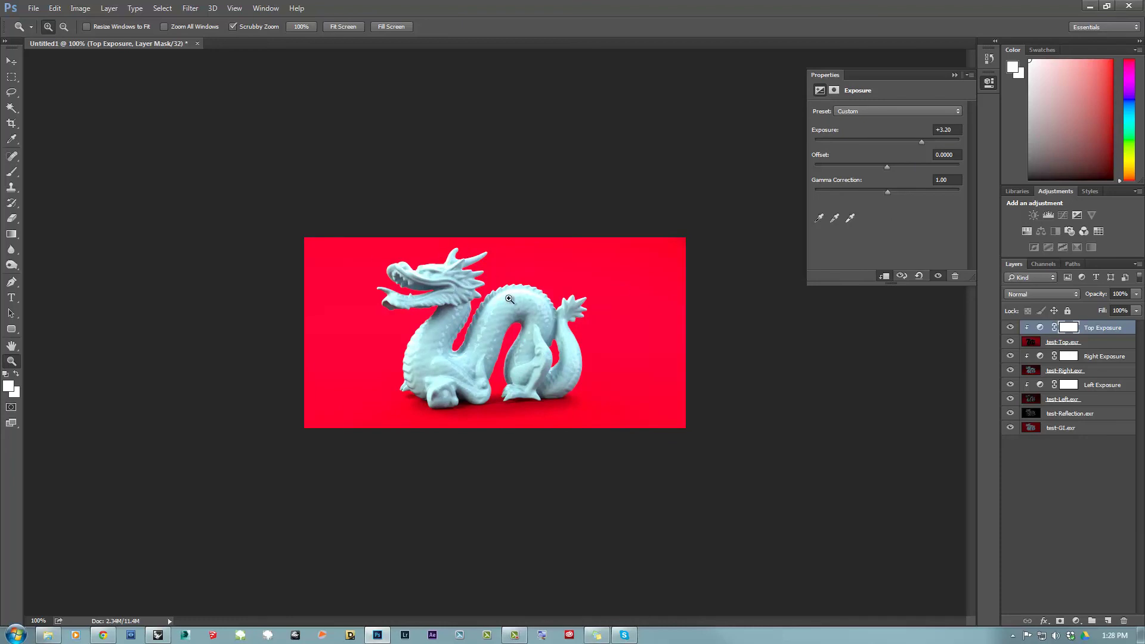
Step: Lower Top Exposure to +1.10, Right Exposure to +0.39 and Left Exposure to +0.28
left_click(1041, 327)
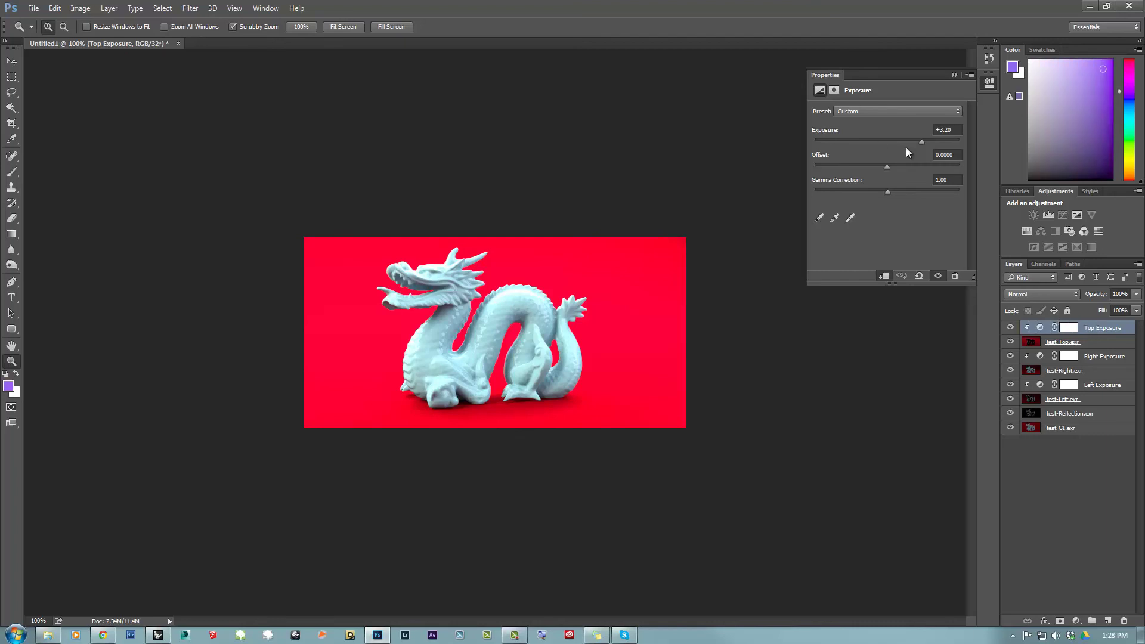
left_click_drag(922, 143, 900, 147)
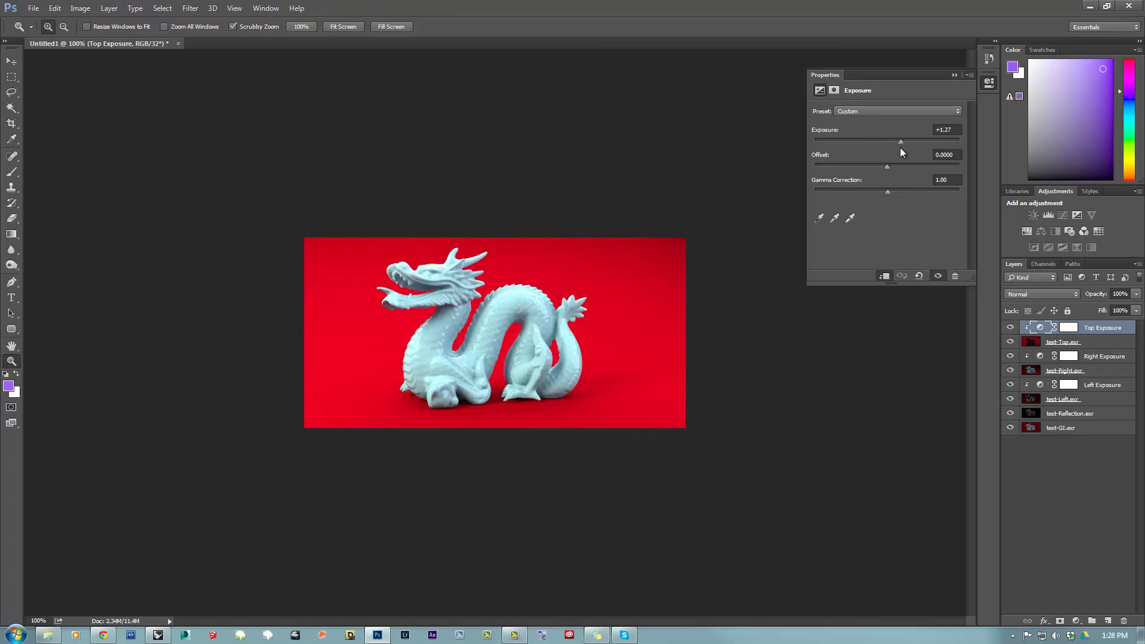
left_click(1107, 360)
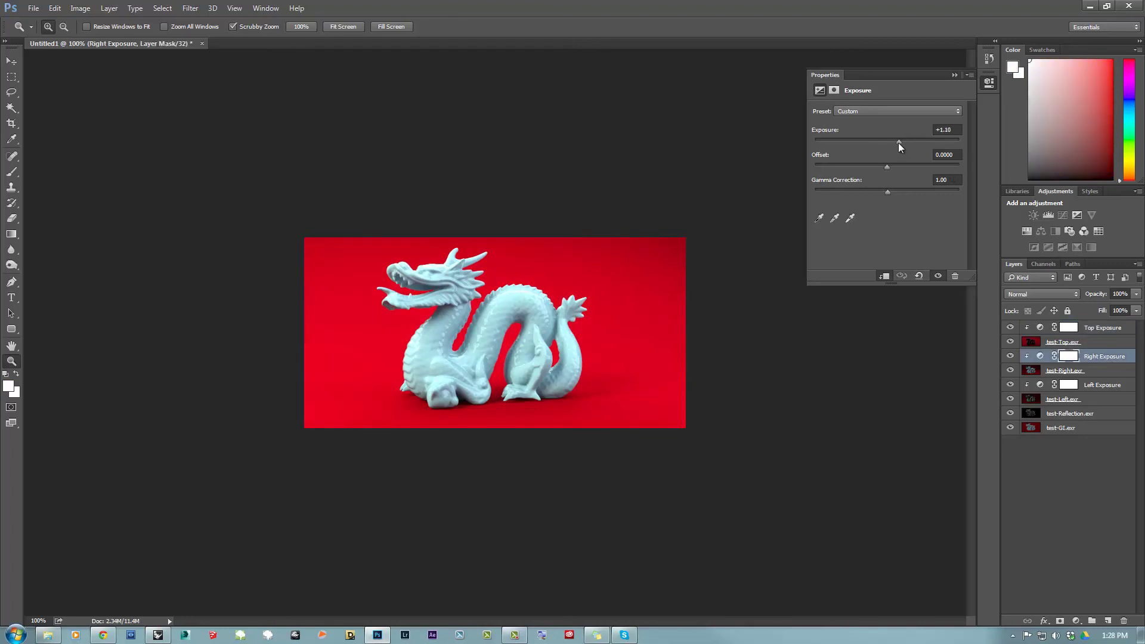
left_click_drag(895, 142, 892, 142)
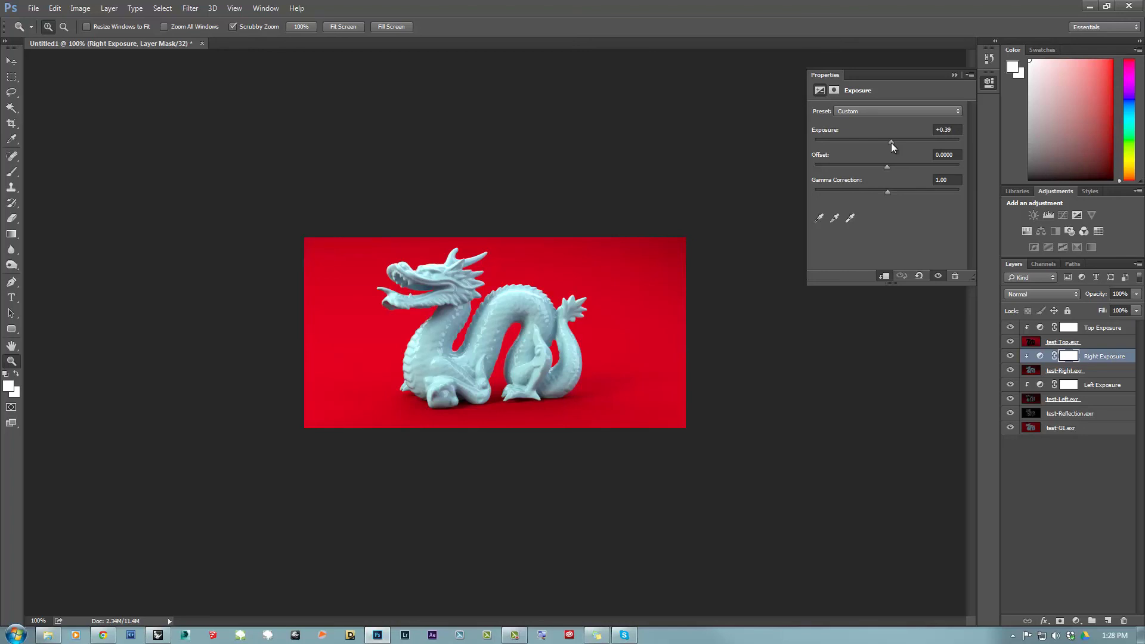
left_click(1077, 382)
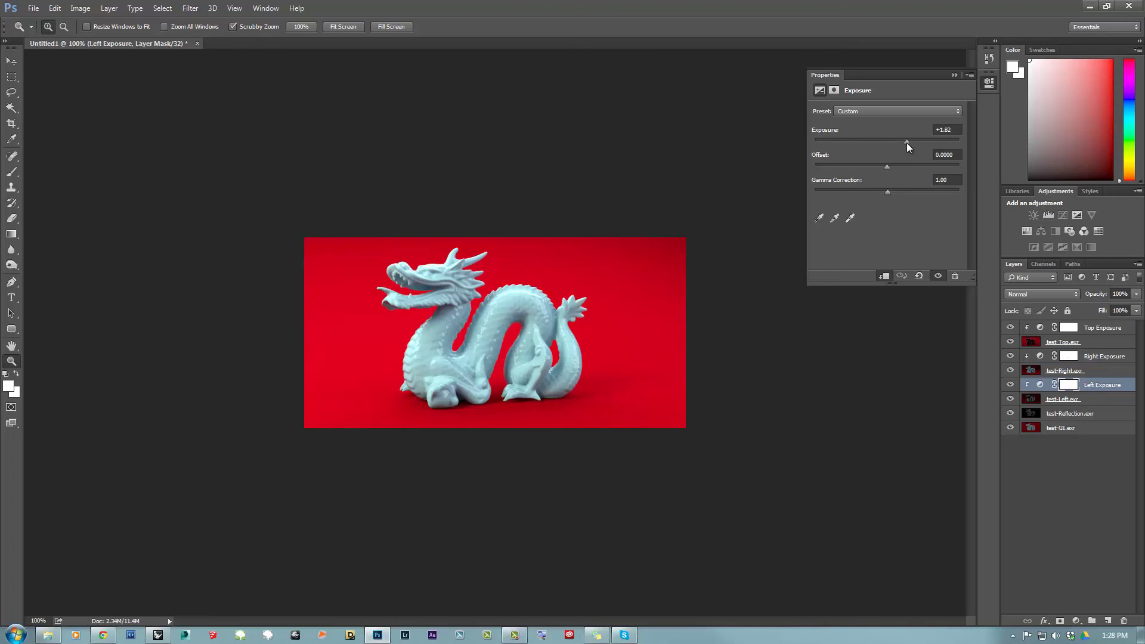
left_click_drag(904, 142, 890, 145)
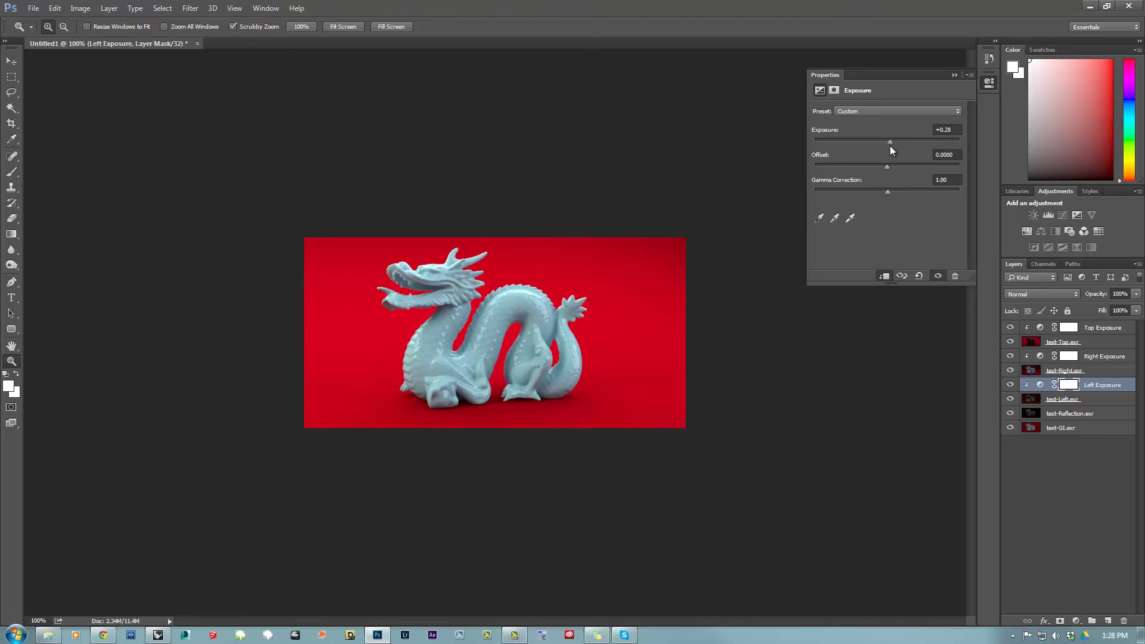